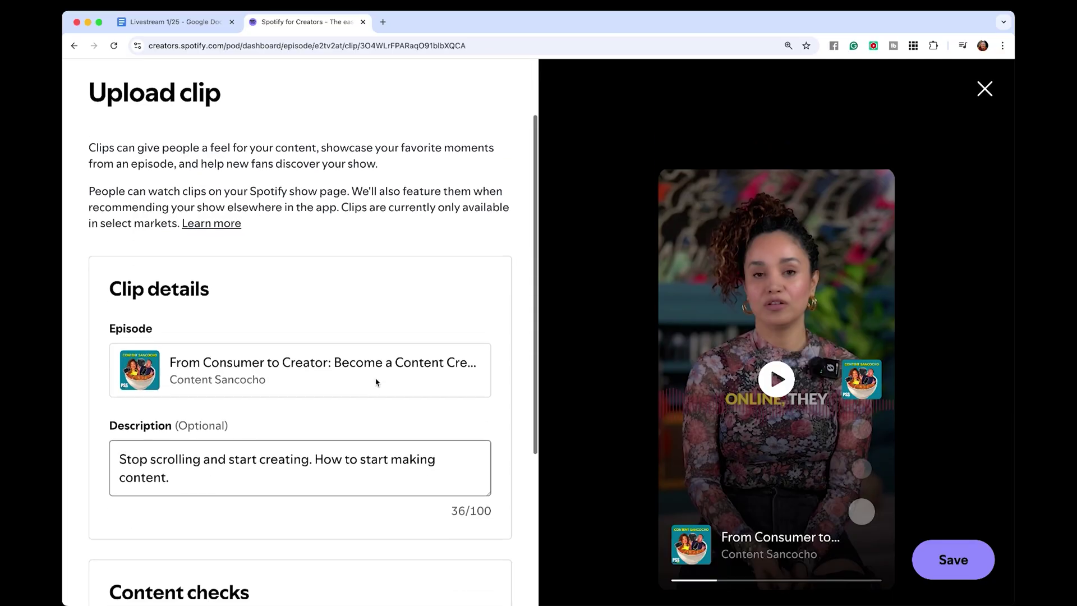
Scroll down the Upload clip page to the Clip details and Content checks sections.
{"action": "scroll", "coordinate": [375, 381], "scroll_direction": "down", "scroll_amount": 2}
Search the web for 'Spotify for Creators'.
{"action": "scroll", "coordinate": [375, 382], "scroll_direction": "down", "scroll_amount": 4}
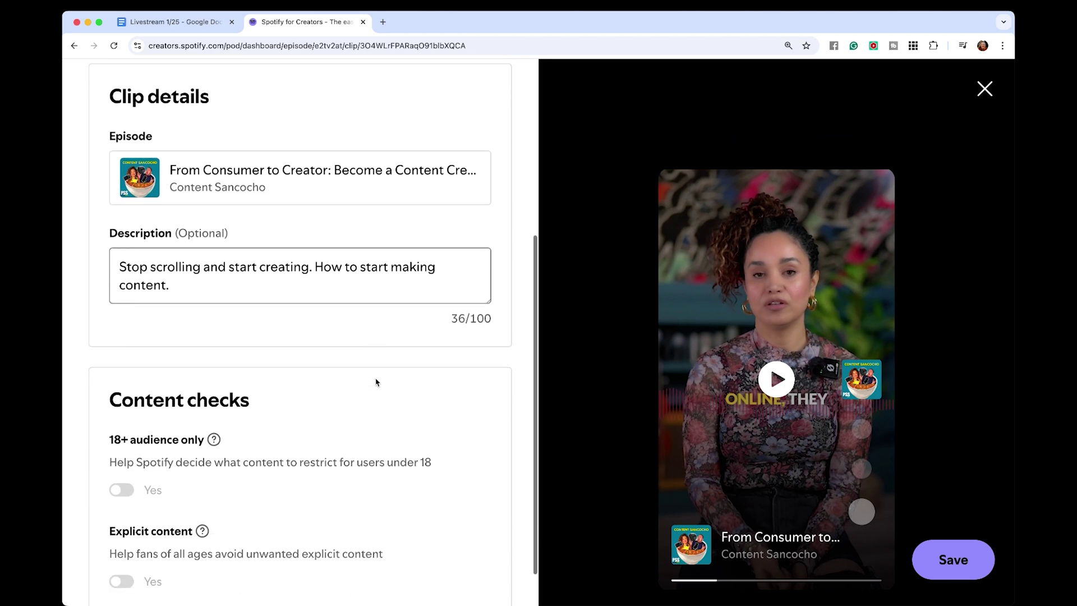
{"action": "scroll", "coordinate": [217, 244], "scroll_direction": "up", "scroll_amount": 7}
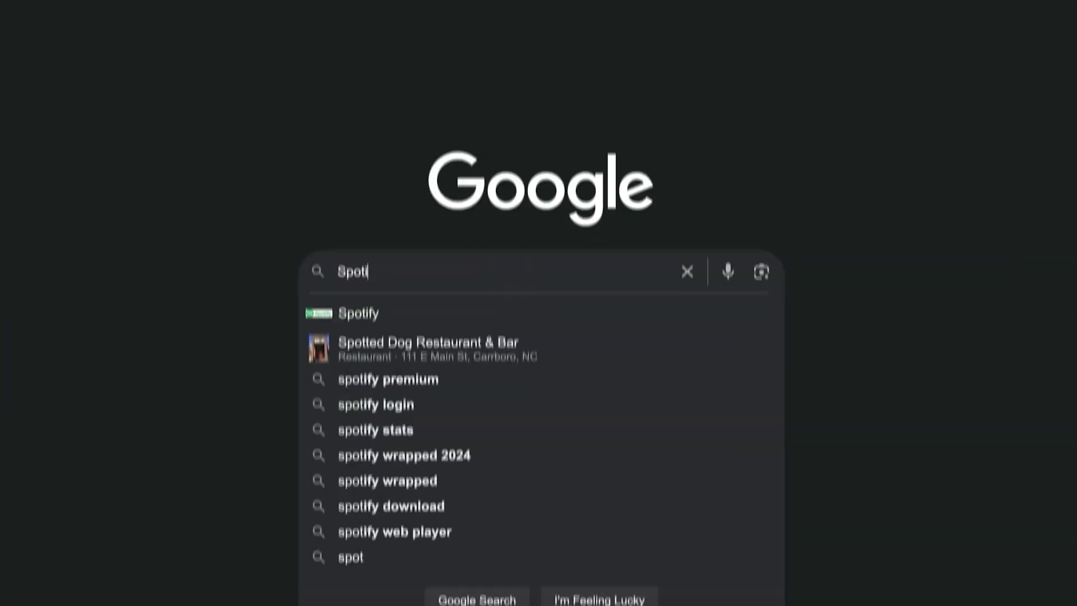
{"action": "type", "text": "y fir"}
{"action": "key", "text": "BackSpace"}
{"action": "key", "text": "BackSpace"}
{"action": "type", "text": "or Creator"}
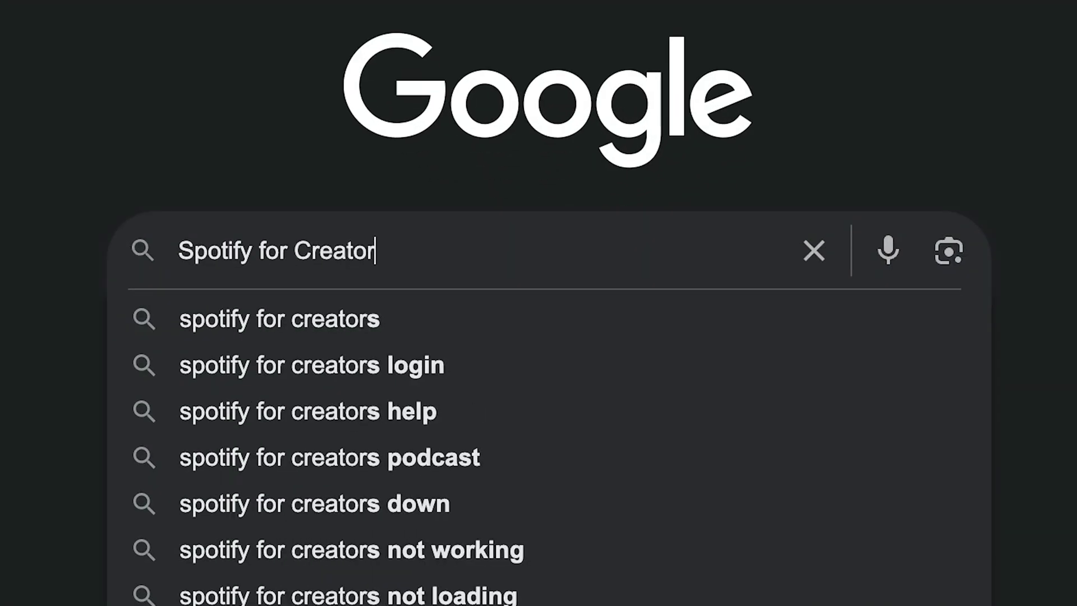
{"action": "type", "text": "s"}
{"action": "key", "text": "Return"}
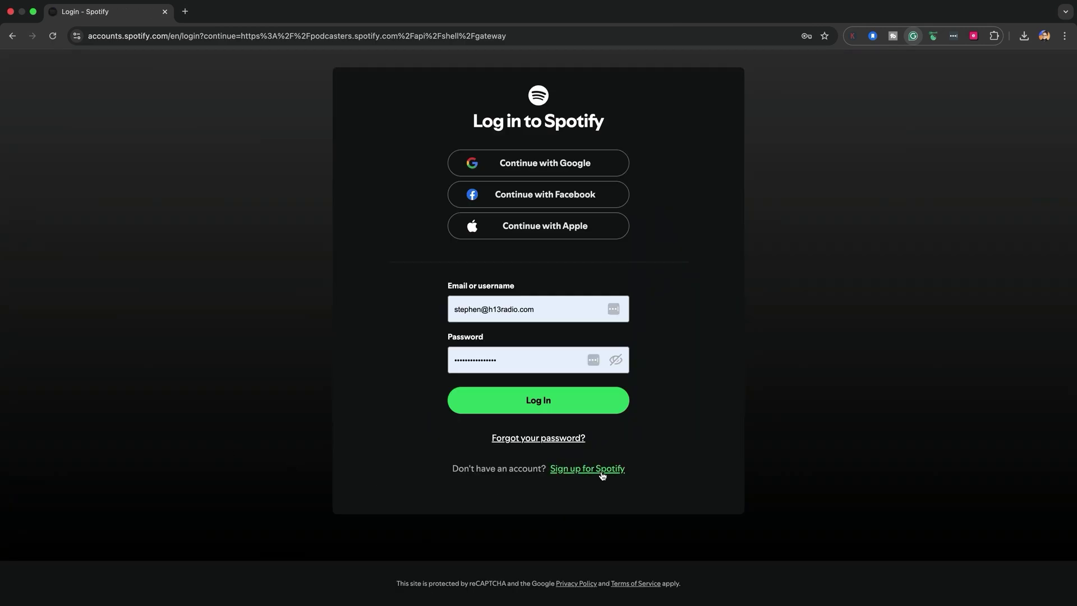
Start a new Spotify account sign-up and enter the account e-mail address.
{"action": "left_click", "coordinate": [602, 474]}
{"action": "left_click", "coordinate": [472, 219]}
{"action": "left_click", "coordinate": [704, 202]}
{"action": "left_click", "coordinate": [470, 221]}
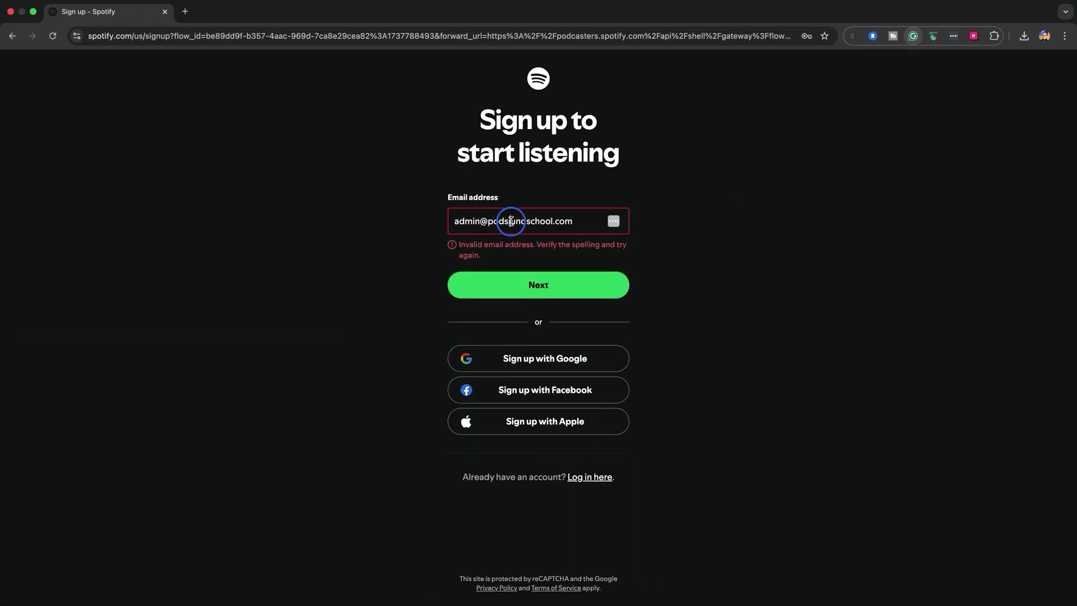
{"action": "left_click", "coordinate": [470, 257]}
Set a password, fill in name, birth date and gender, and create the account.
{"action": "left_click", "coordinate": [470, 189]}
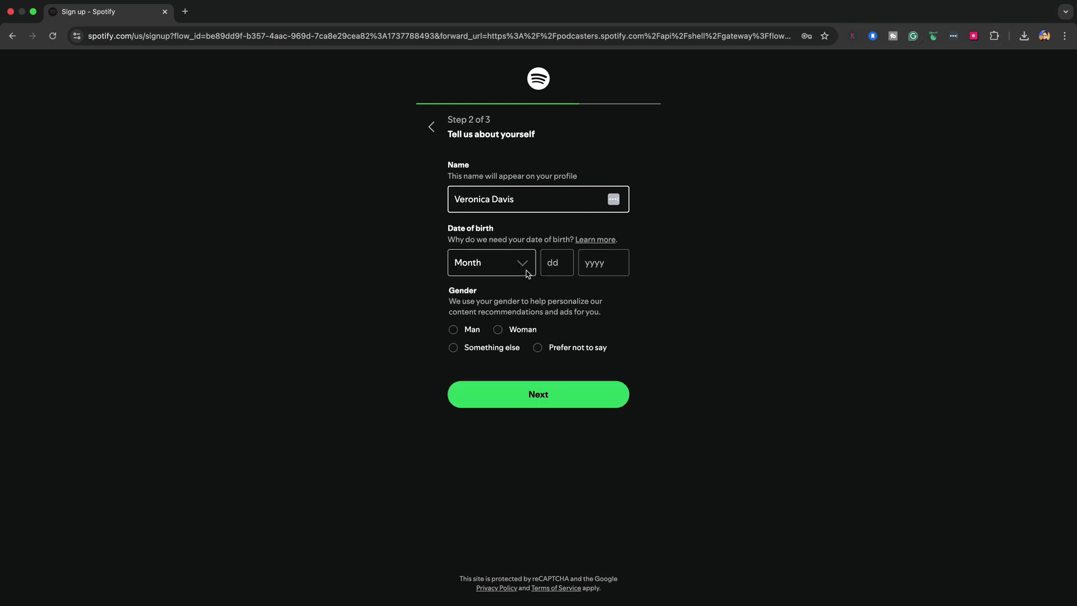
{"action": "left_click", "coordinate": [523, 267]}
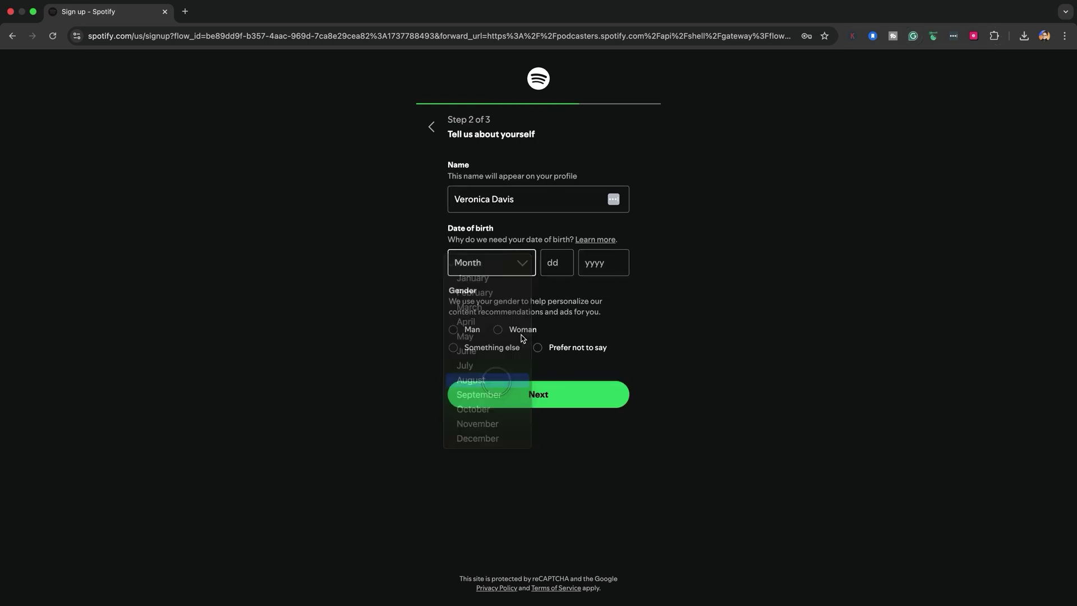
{"action": "key", "text": "Return"}
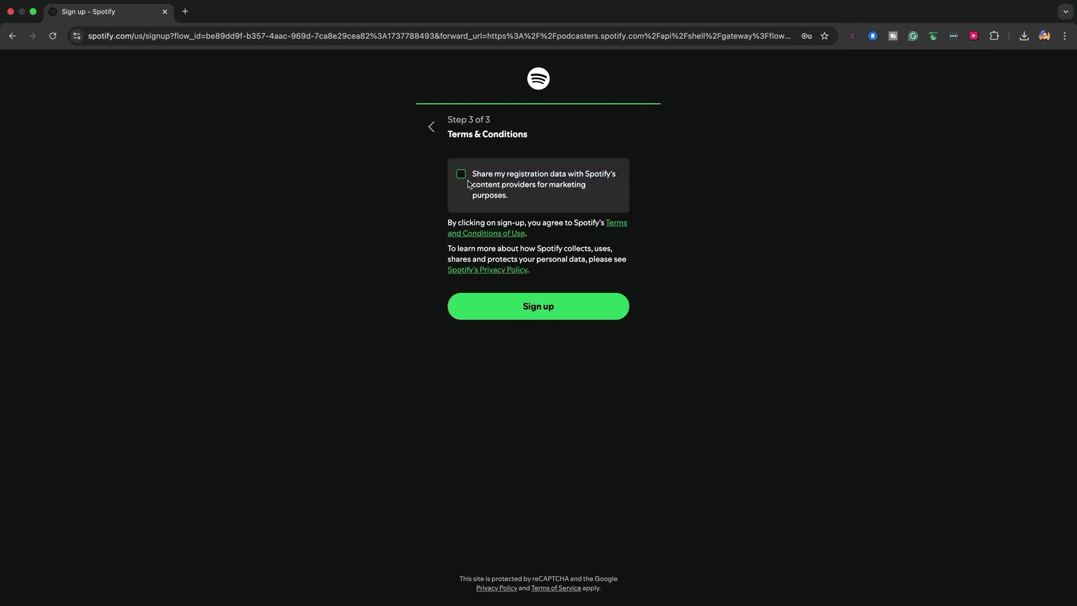
{"action": "left_click", "coordinate": [603, 317]}
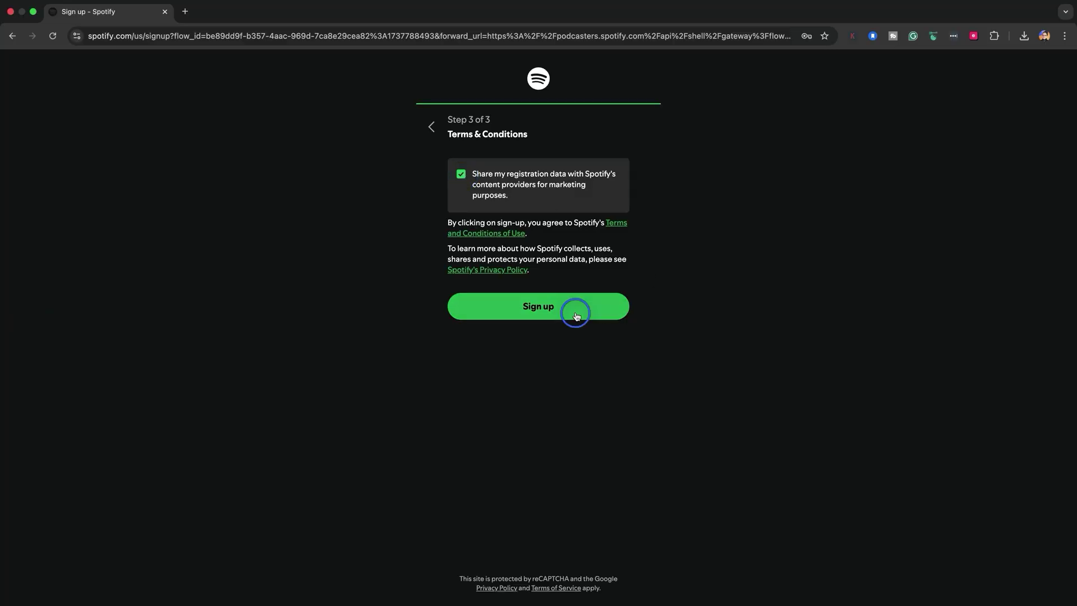
Submit the new Spotify account sign-up.
{"action": "left_click", "coordinate": [576, 316]}
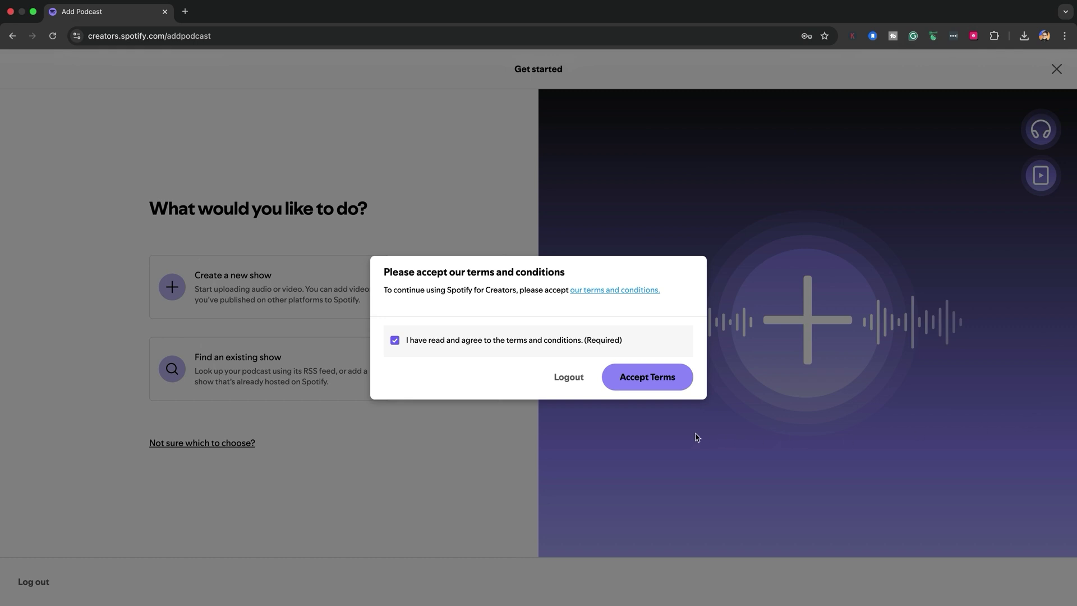
Choose Accept Terms in the Spotify for Creators terms and conditions dialog.
{"action": "left_click", "coordinate": [664, 386]}
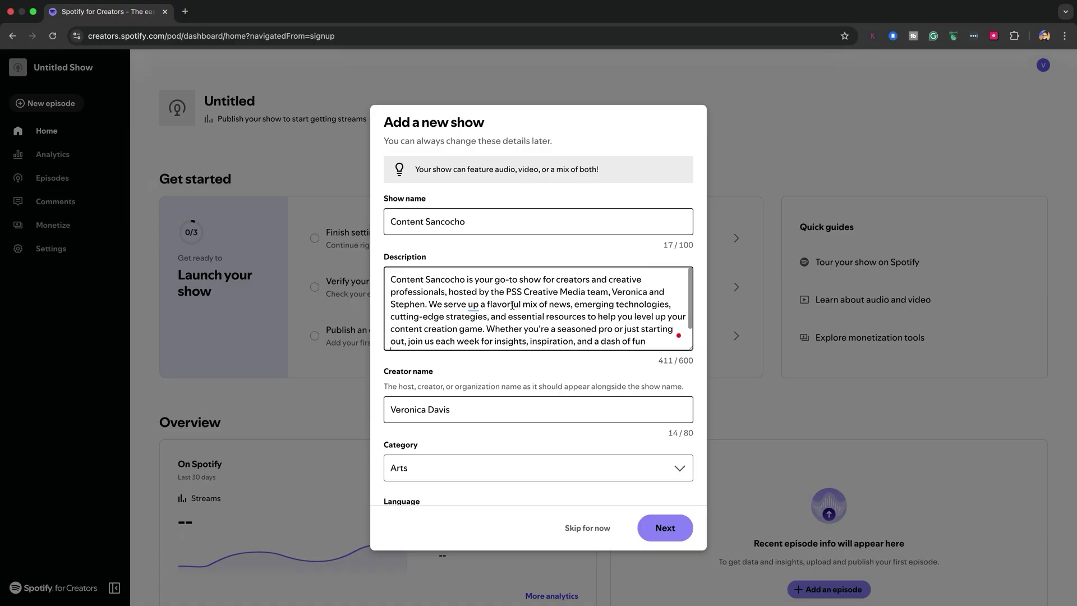
Break the show description into a new paragraph before 'We serve up'.
{"action": "scroll", "coordinate": [512, 306], "scroll_direction": "down", "scroll_amount": 1}
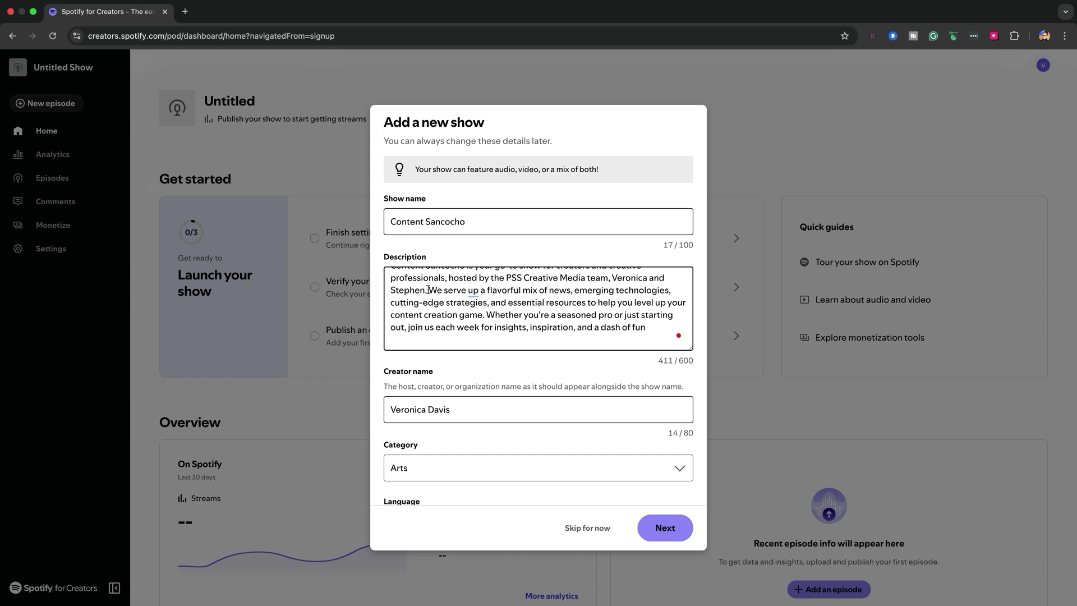
{"action": "key", "text": "Return"}
{"action": "key", "text": "Return"}
{"action": "scroll", "coordinate": [548, 345], "scroll_direction": "down", "scroll_amount": 2}
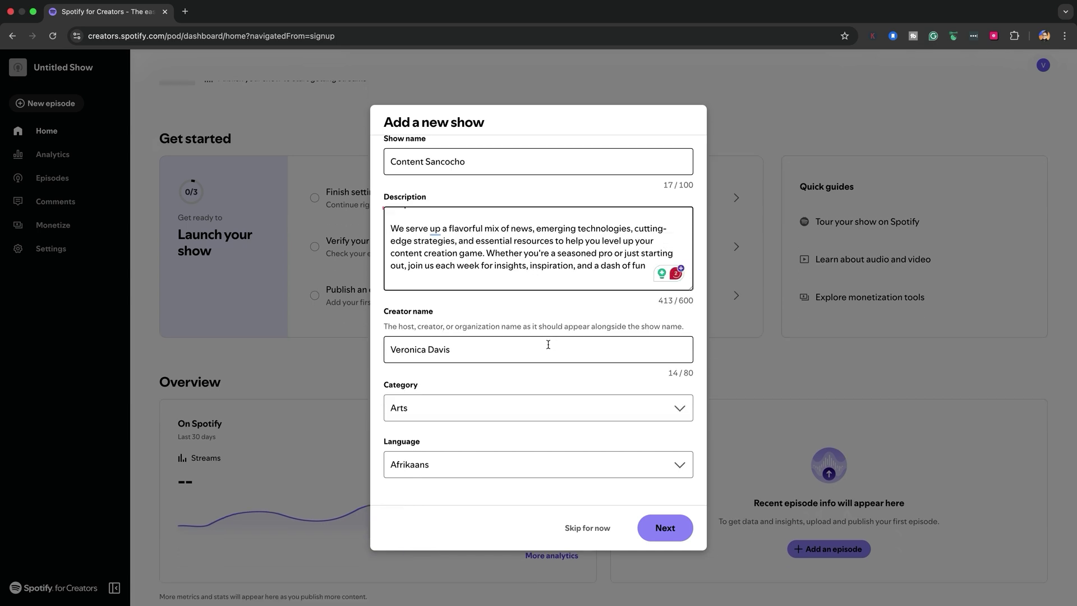
{"action": "scroll", "coordinate": [637, 385], "scroll_direction": "down", "scroll_amount": 2}
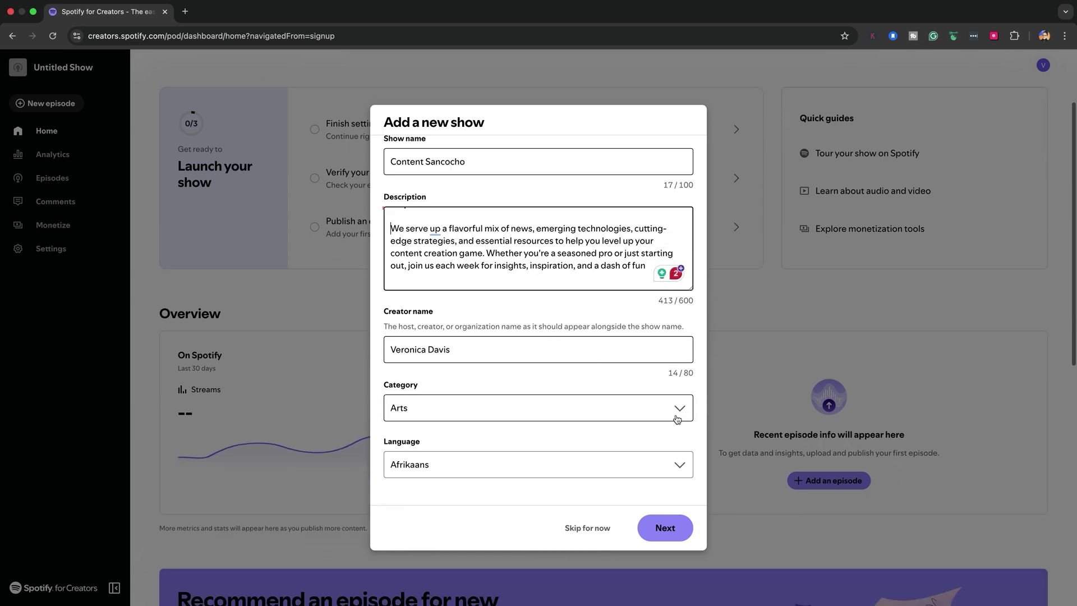
Change the show category from Arts to Marketing.
{"action": "left_click", "coordinate": [678, 412]}
{"action": "scroll", "coordinate": [618, 419], "scroll_direction": "down", "scroll_amount": 3}
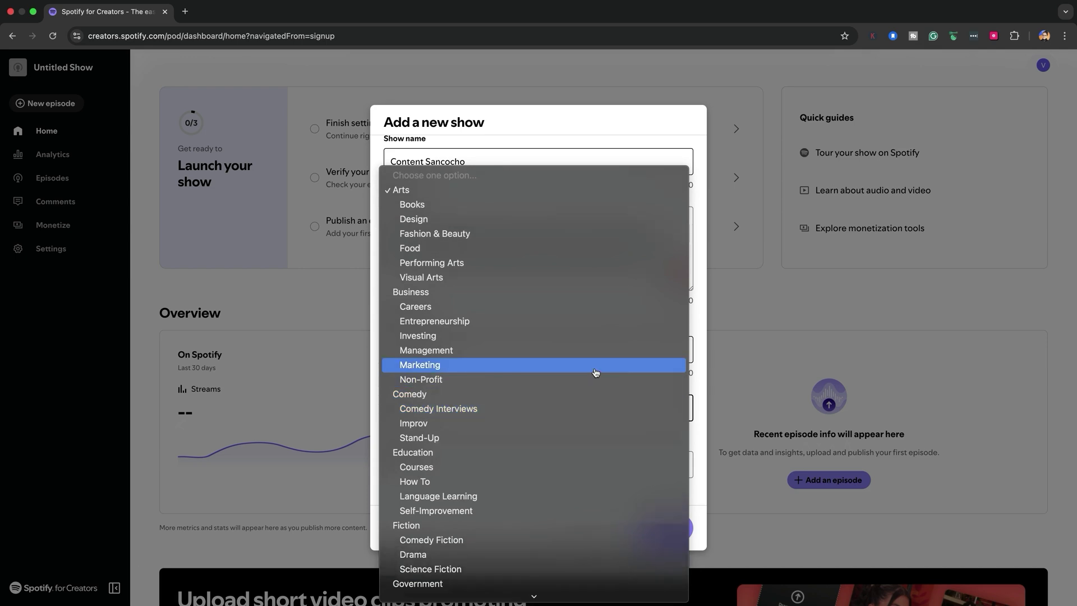
{"action": "left_click", "coordinate": [596, 372]}
{"action": "scroll", "coordinate": [680, 409], "scroll_direction": "down", "scroll_amount": 2}
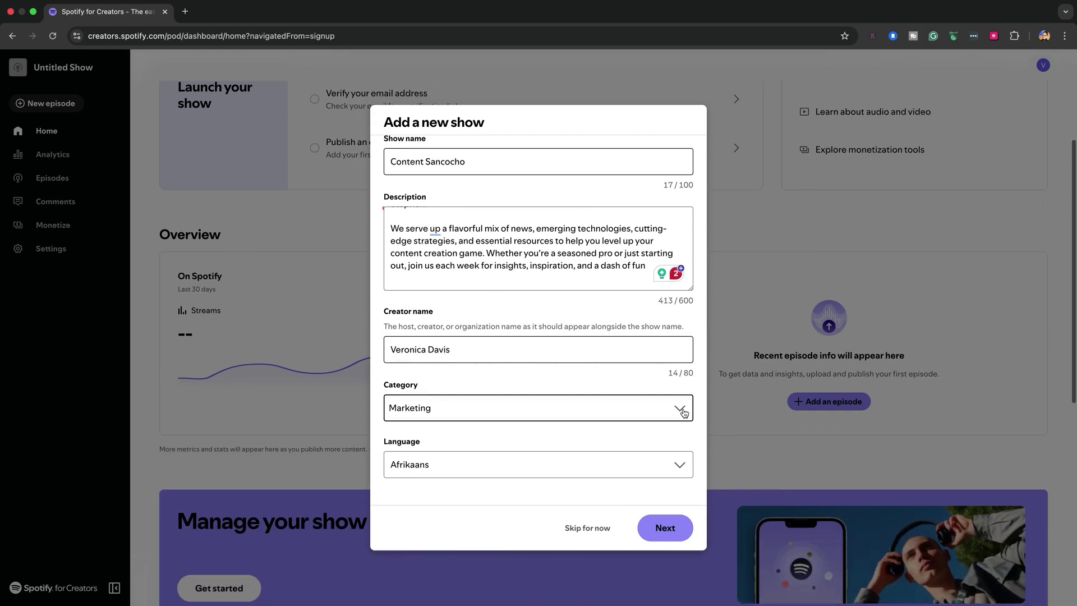
{"action": "left_click", "coordinate": [680, 409]}
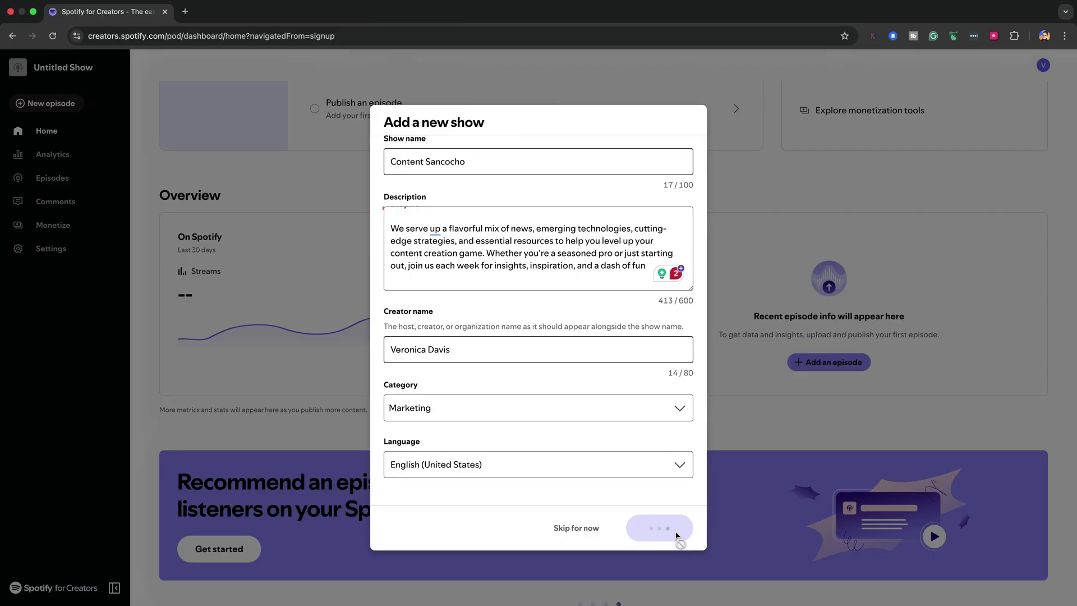
Submit the Content Sancocho show details to reach the Choose your show art step.
{"action": "left_click", "coordinate": [676, 534]}
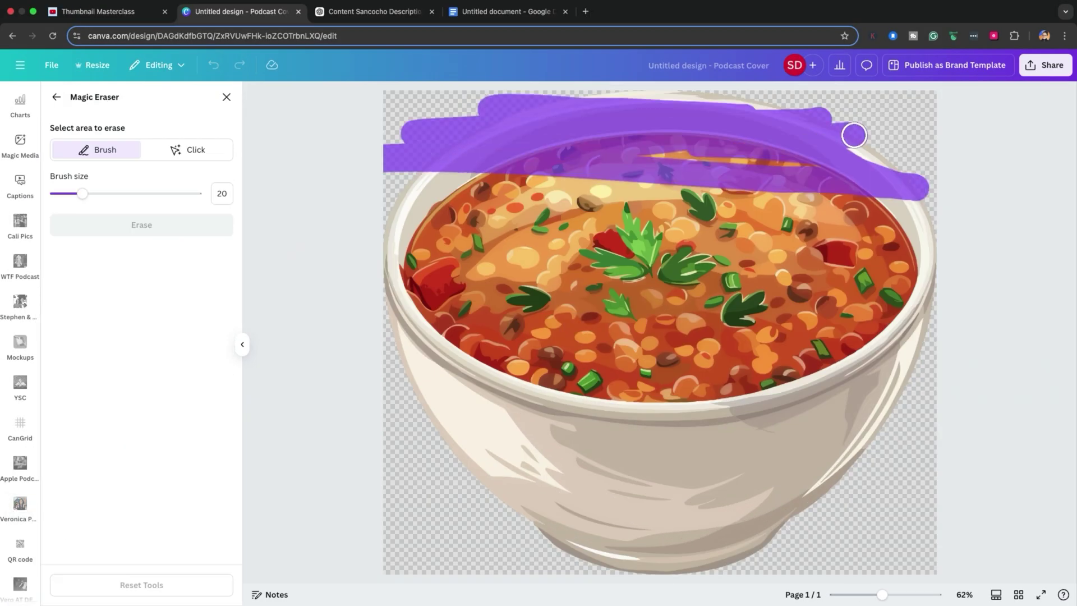
Erase unwanted parts of the soup image with Magic Eraser.
{"action": "left_click_drag", "start_coordinate": [858, 132], "coordinate": [911, 267]}
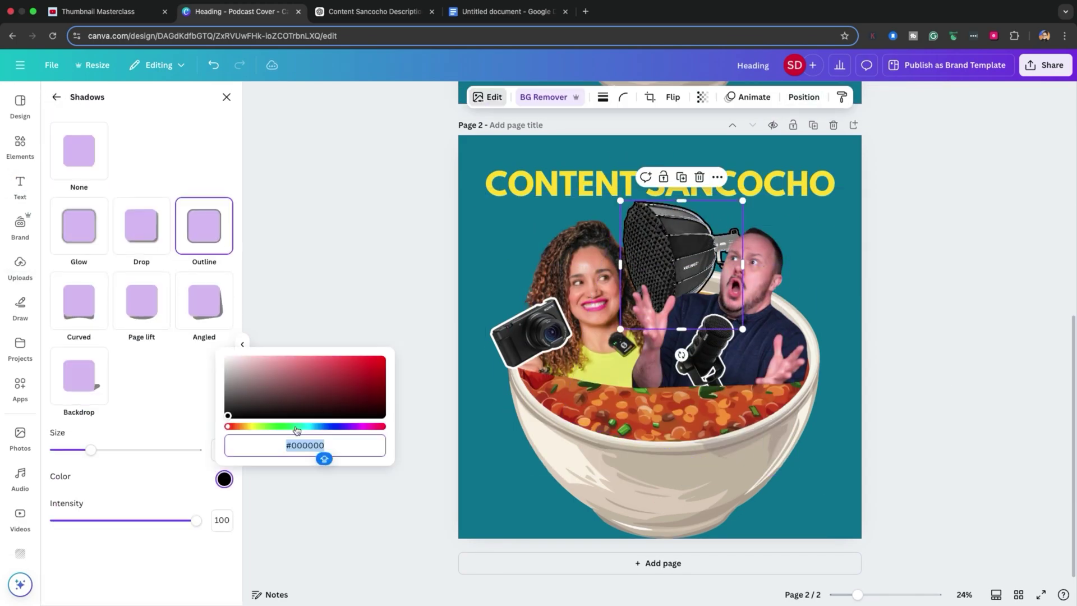
Nudge the microphone into position on the Content Sancocho cover.
{"action": "left_click_drag", "start_coordinate": [696, 255], "coordinate": [714, 261]}
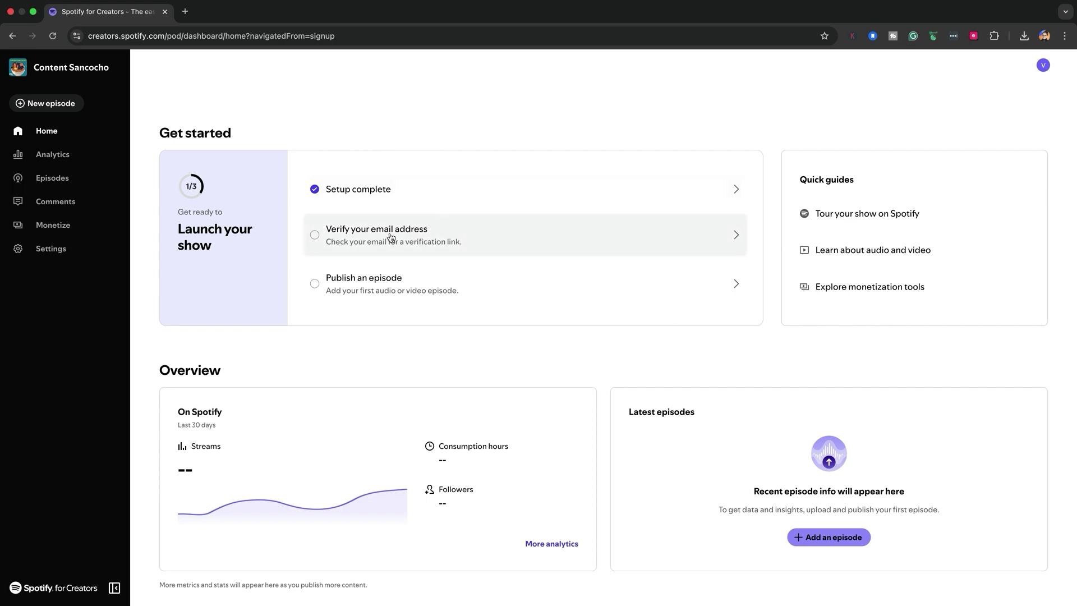
Open Gmail in a new tab and confirm the Spotify for Creators email address.
{"action": "left_click", "coordinate": [186, 26]}
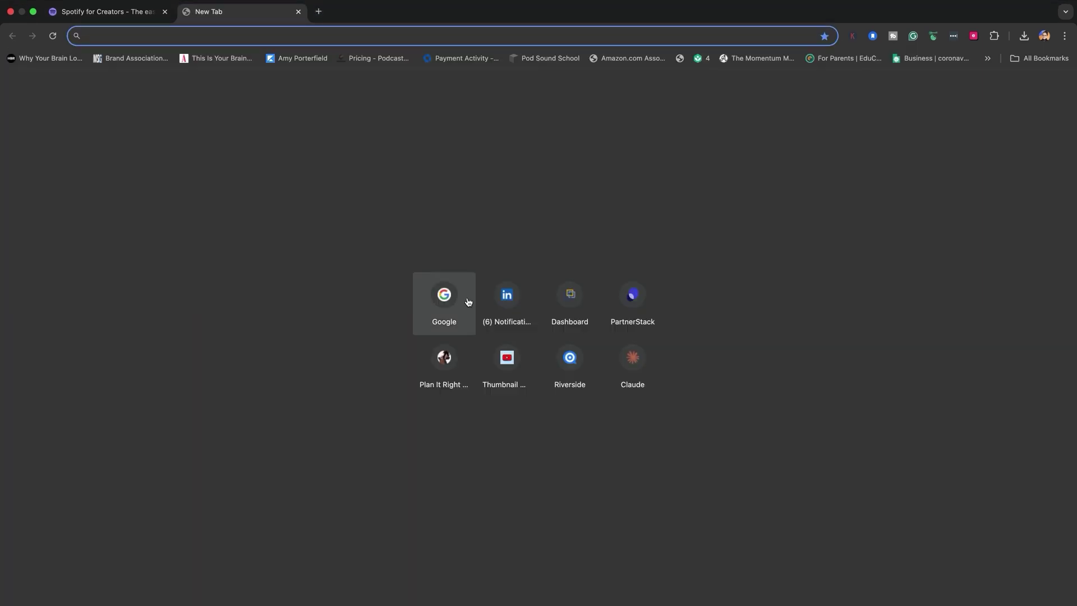
{"action": "left_click", "coordinate": [435, 297]}
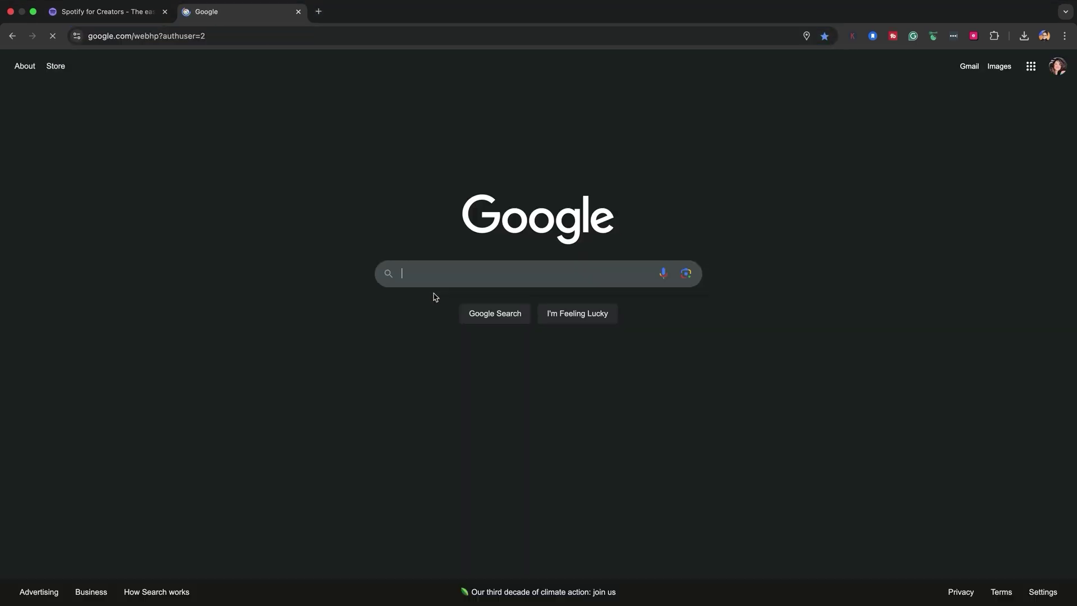
{"action": "left_click", "coordinate": [1055, 66]}
{"action": "left_click", "coordinate": [1035, 268]}
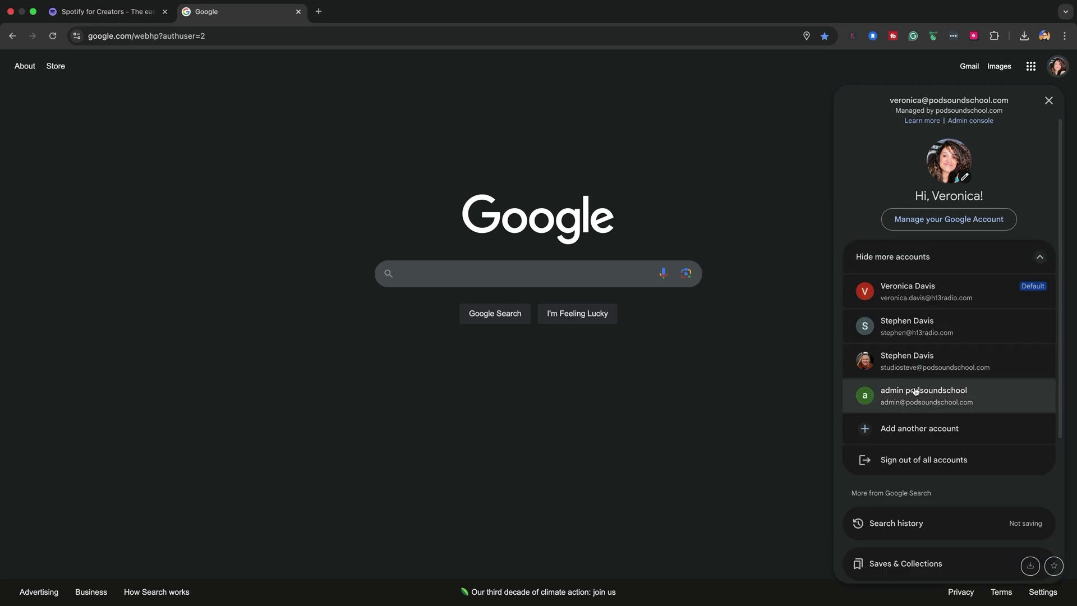
{"action": "left_click", "coordinate": [969, 67]}
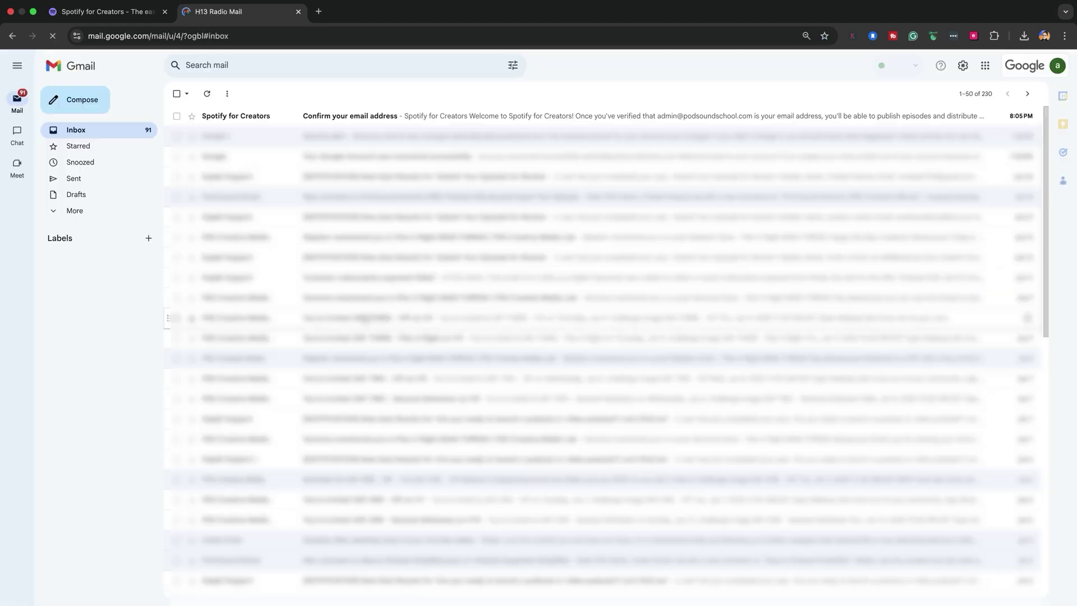
{"action": "left_click", "coordinate": [447, 116]}
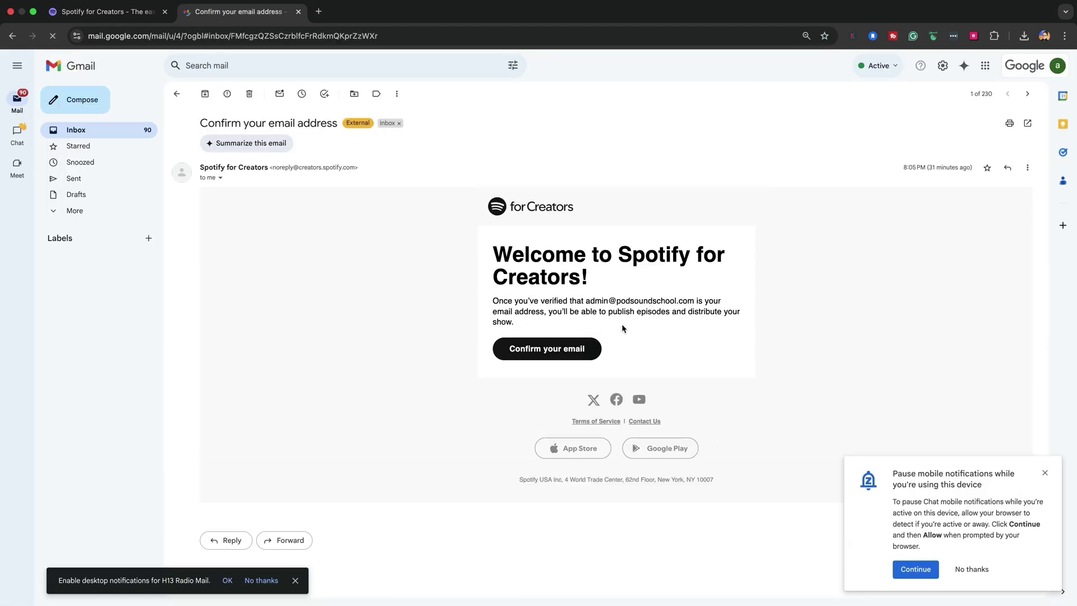
{"action": "left_click", "coordinate": [558, 352]}
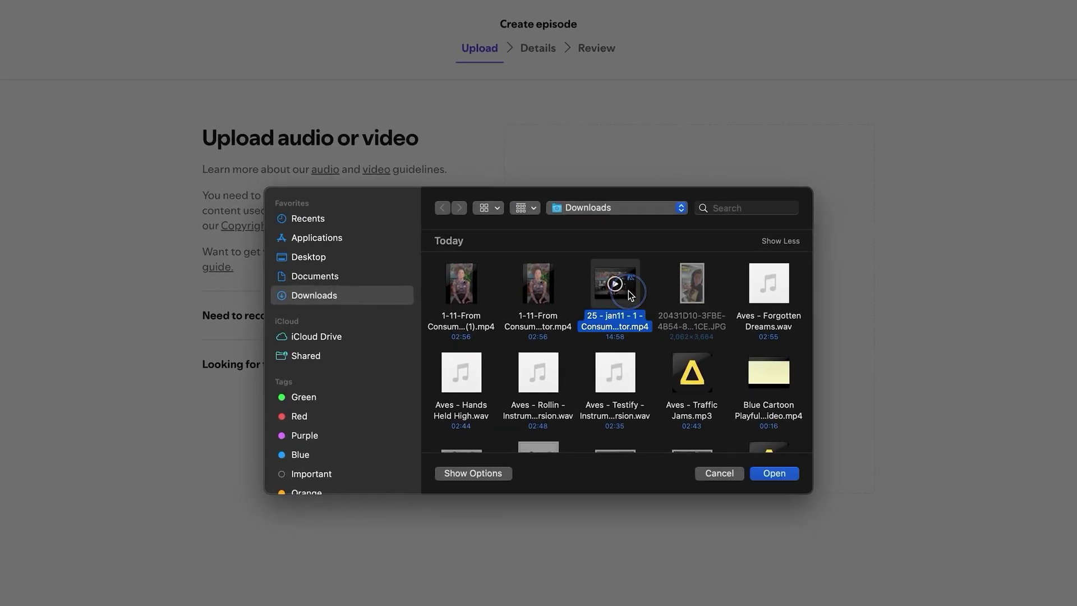
Upload the selected video file for the 'From Consumer to Creator' episode.
{"action": "left_click", "coordinate": [774, 473]}
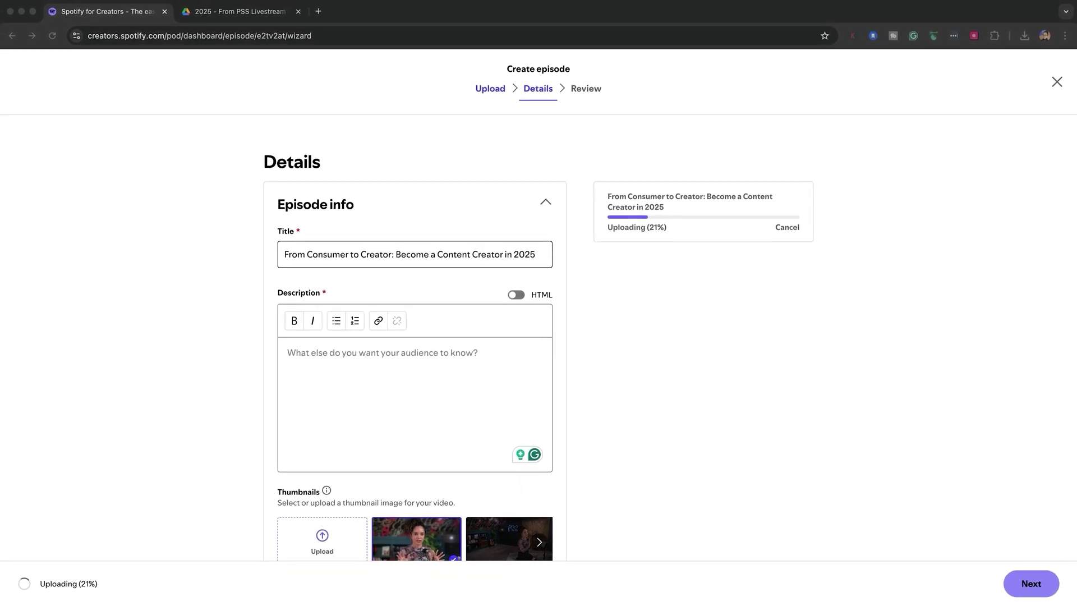
Paste the description with chapter timestamps, resource links and disclaimer, then begin a custom thumbnail upload.
{"action": "left_click", "coordinate": [359, 367]}
{"action": "key", "text": "ctrl+v"}
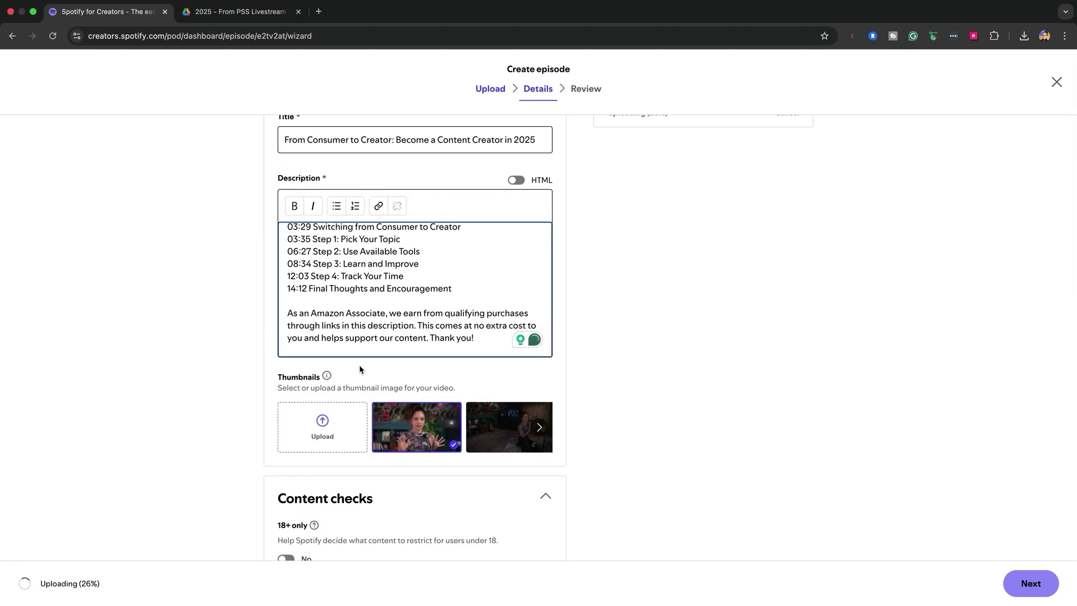
{"action": "scroll", "coordinate": [402, 305], "scroll_direction": "up", "scroll_amount": 5}
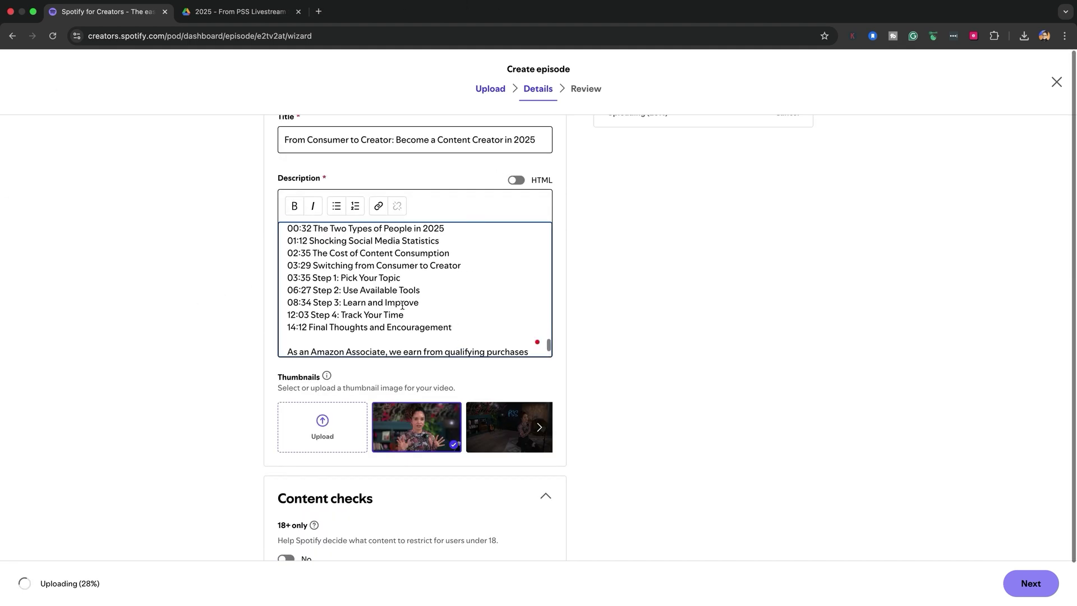
{"action": "scroll", "coordinate": [402, 305], "scroll_direction": "up", "scroll_amount": 10}
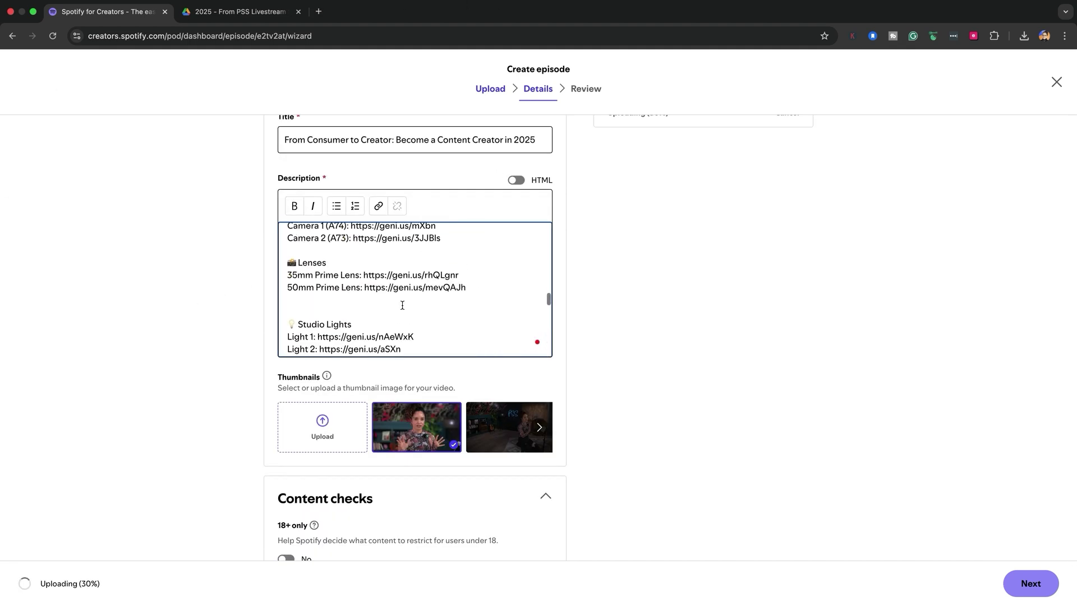
{"action": "scroll", "coordinate": [402, 305], "scroll_direction": "up", "scroll_amount": 10}
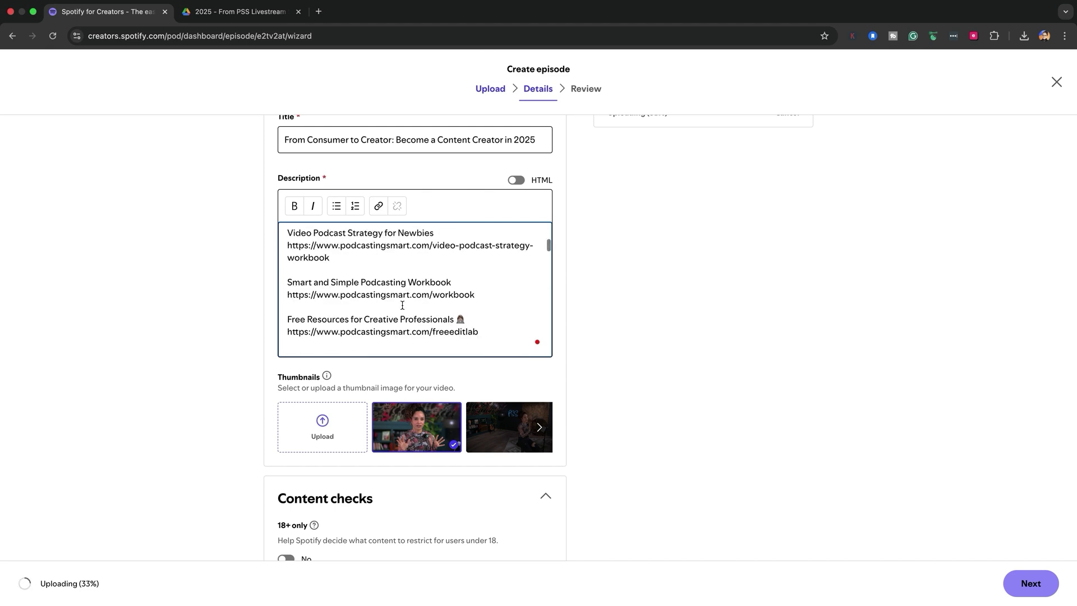
{"action": "scroll", "coordinate": [452, 300], "scroll_direction": "down", "scroll_amount": 3}
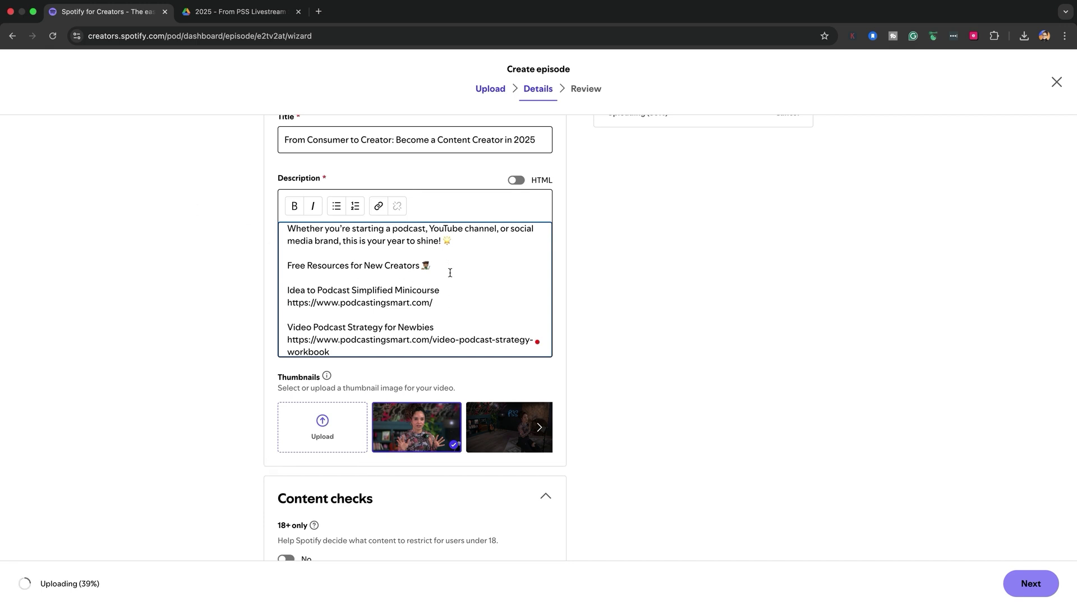
{"action": "left_click", "coordinate": [324, 424]}
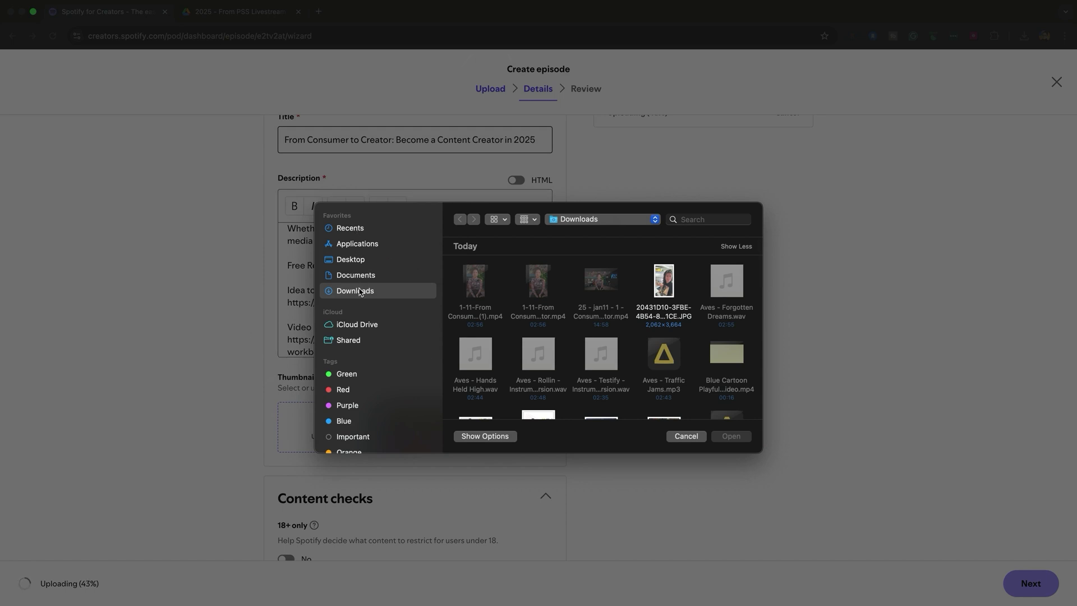
Use 'JAN 11 Livestream Thumbnails.png' from Downloads as the episode thumbnail.
{"action": "scroll", "coordinate": [575, 330], "scroll_direction": "down", "scroll_amount": 5}
{"action": "scroll", "coordinate": [575, 330], "scroll_direction": "up", "scroll_amount": 3}
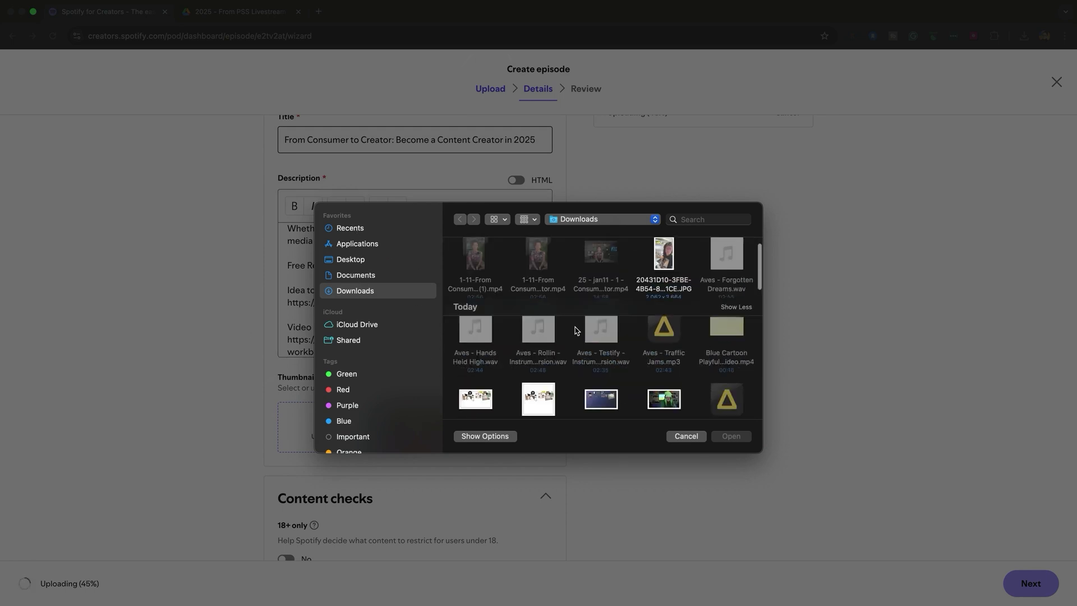
{"action": "scroll", "coordinate": [580, 330], "scroll_direction": "down", "scroll_amount": 5}
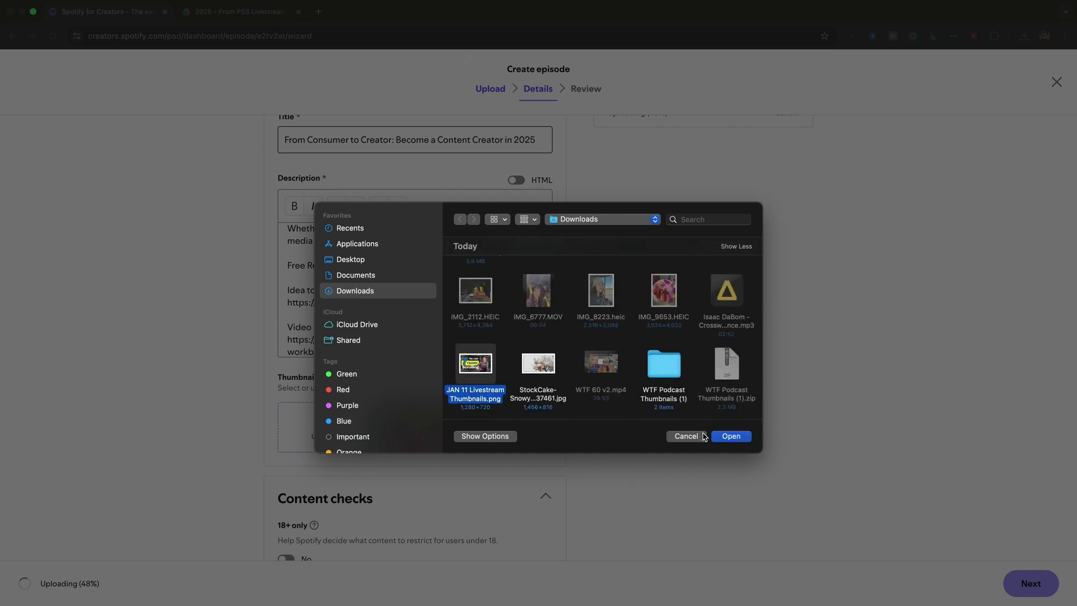
{"action": "left_click", "coordinate": [729, 436]}
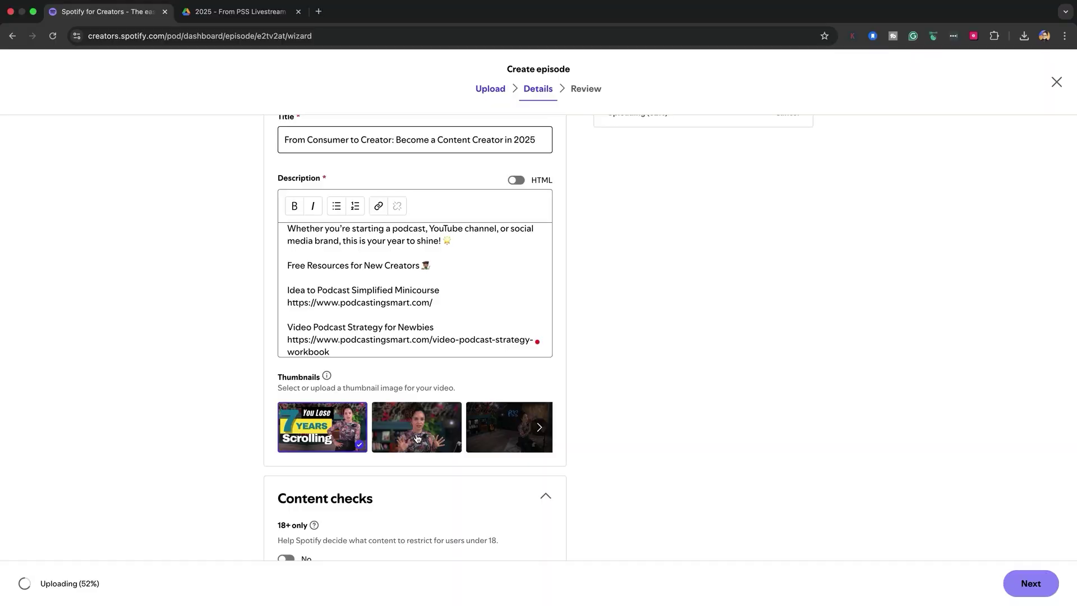
{"action": "scroll", "coordinate": [416, 438], "scroll_direction": "down", "scroll_amount": 2}
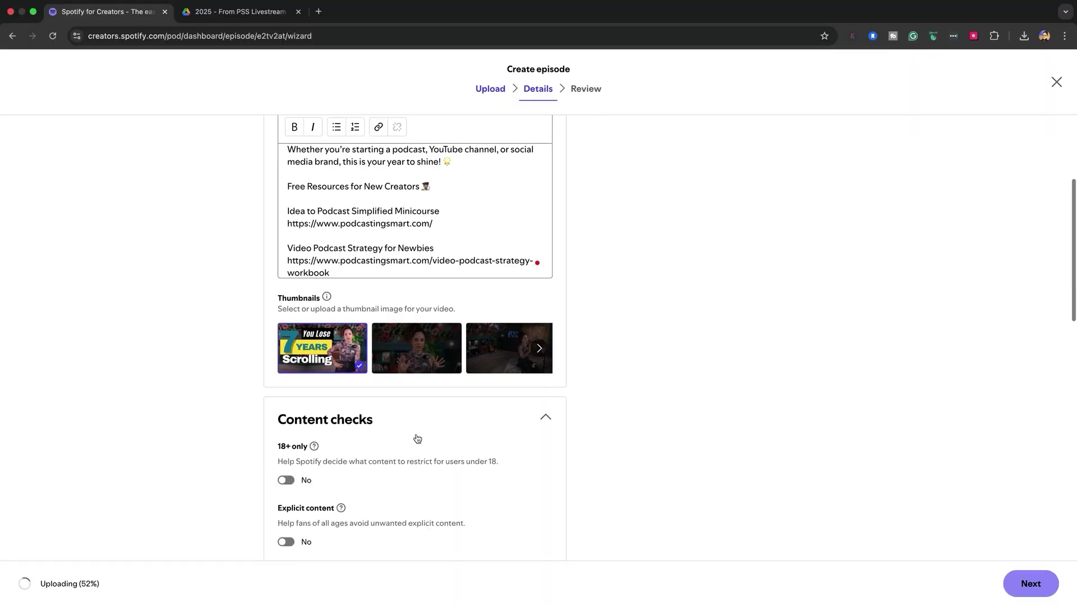
{"action": "scroll", "coordinate": [416, 439], "scroll_direction": "down", "scroll_amount": 2}
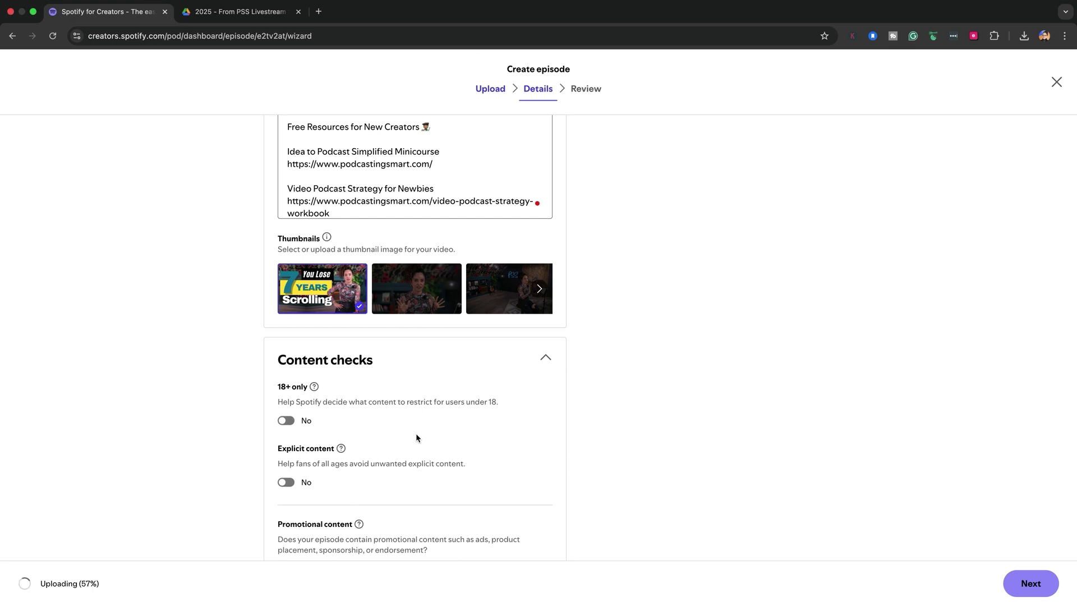
{"action": "scroll", "coordinate": [416, 437], "scroll_direction": "down", "scroll_amount": 2}
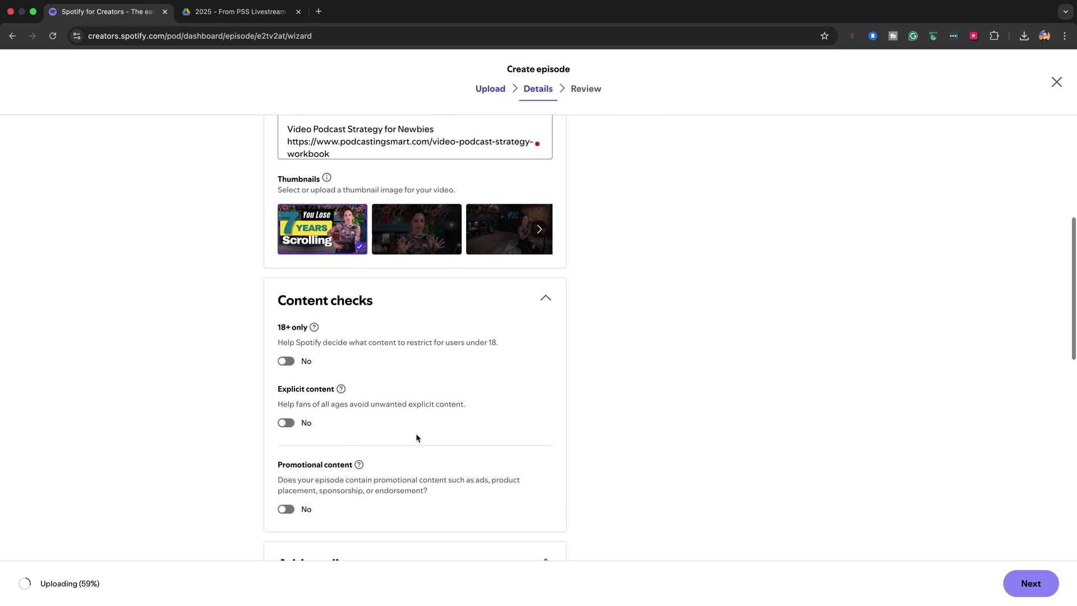
{"action": "scroll", "coordinate": [416, 438], "scroll_direction": "down", "scroll_amount": 2}
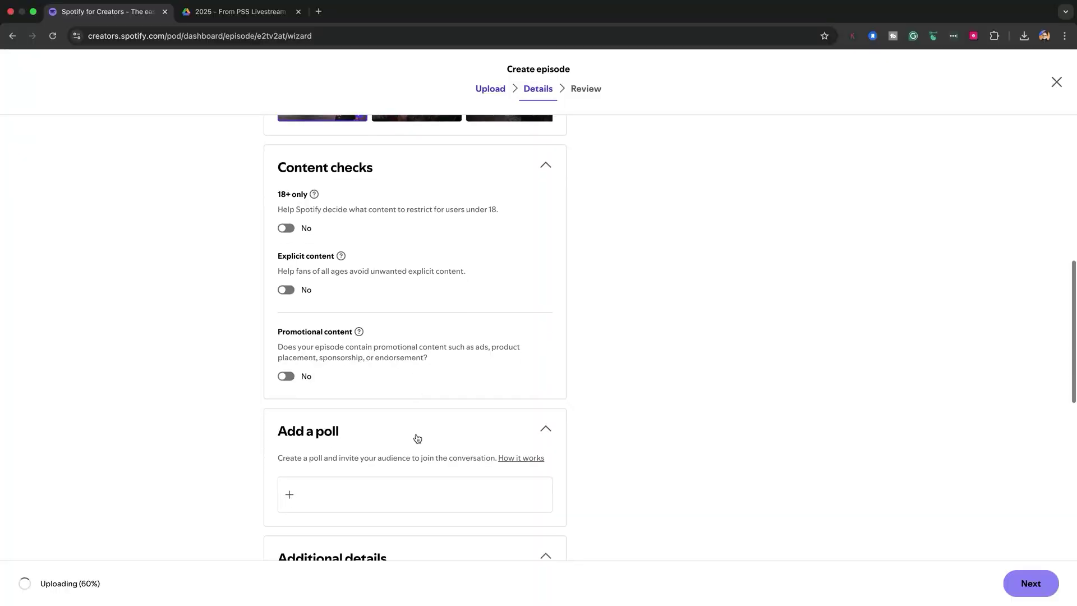
Add a poll asking 'What type of content will you create in 2025?'.
{"action": "scroll", "coordinate": [415, 438], "scroll_direction": "down", "scroll_amount": 3}
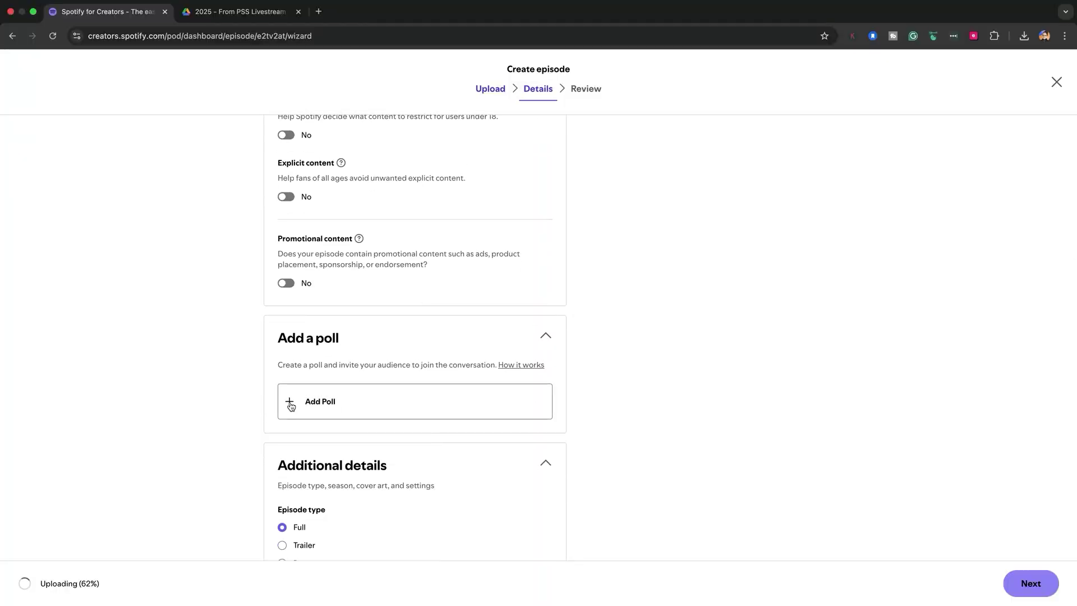
{"action": "left_click", "coordinate": [291, 406]}
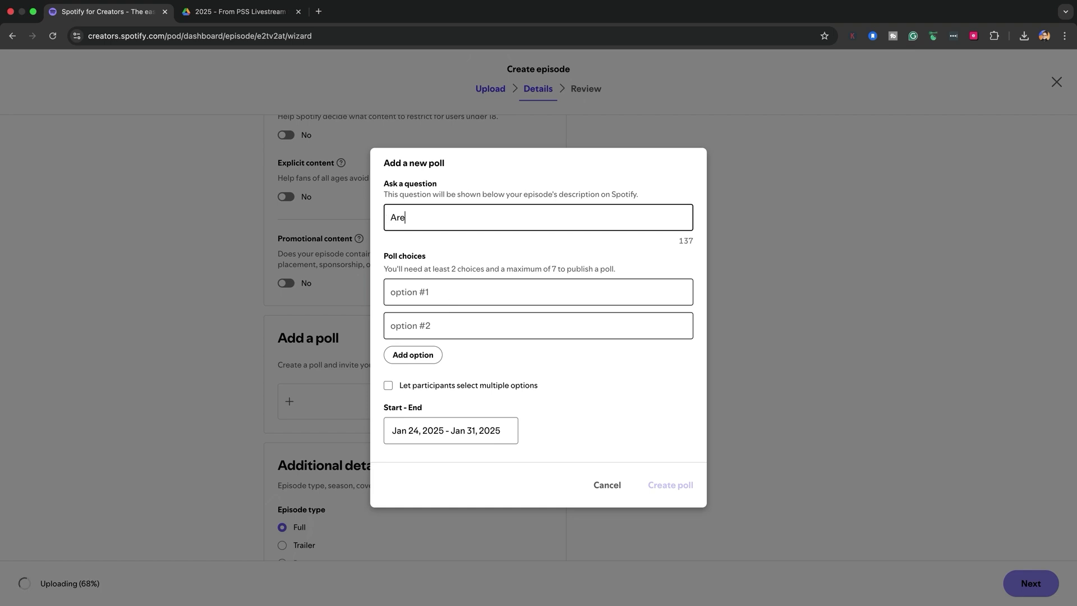
{"action": "type", "text": "W"}
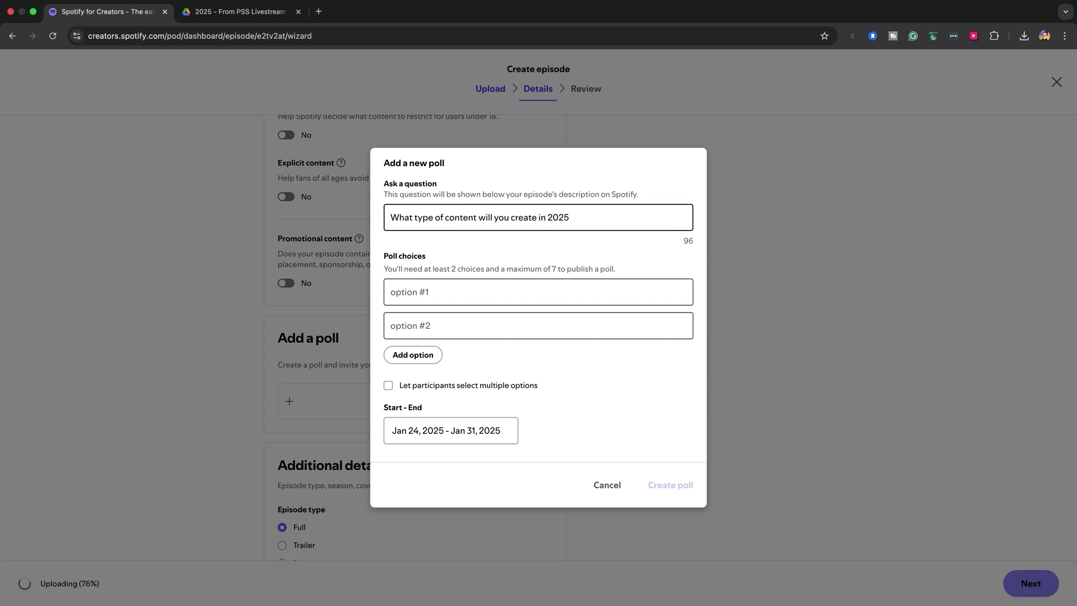
Give the poll the choices Podcasts, Video and Video Podcast.
{"action": "left_click", "coordinate": [439, 291]}
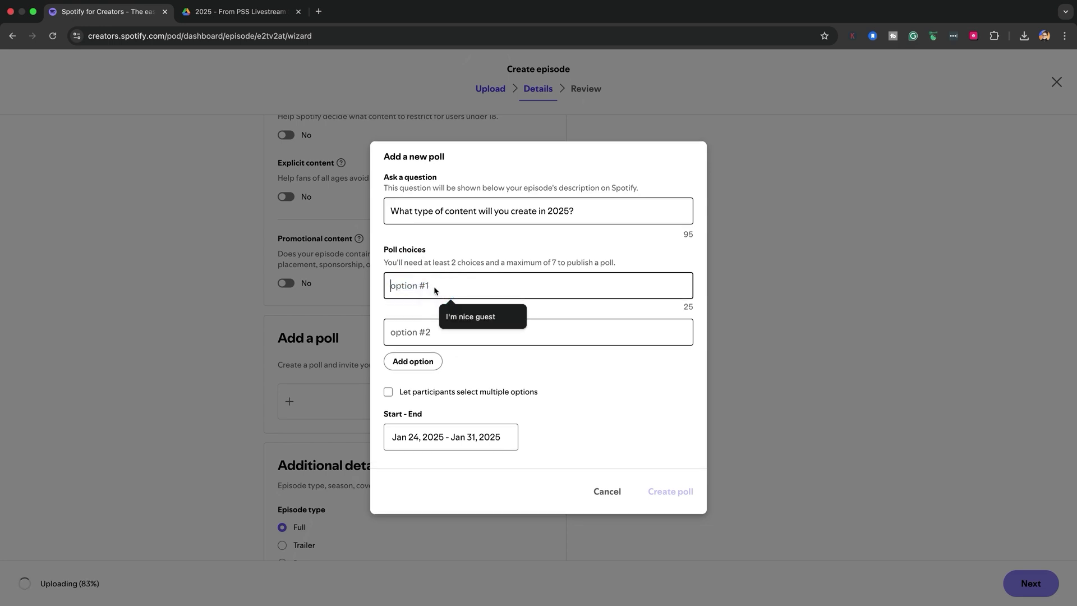
{"action": "left_click", "coordinate": [423, 333]}
{"action": "type", "text": "Video"}
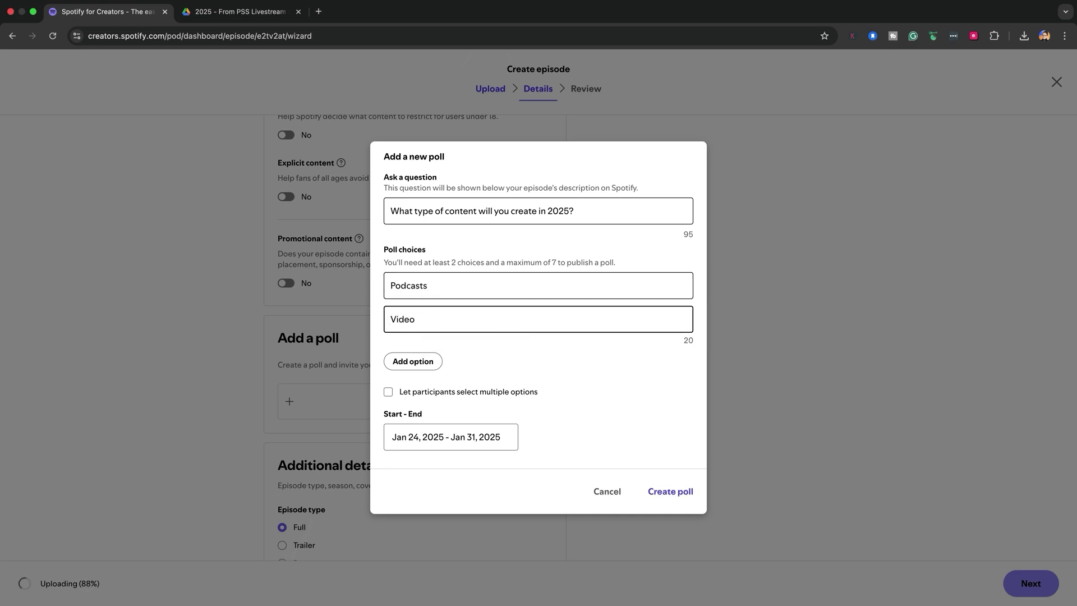
{"action": "left_click", "coordinate": [424, 360]}
{"action": "type", "text": "Video Podcast"}
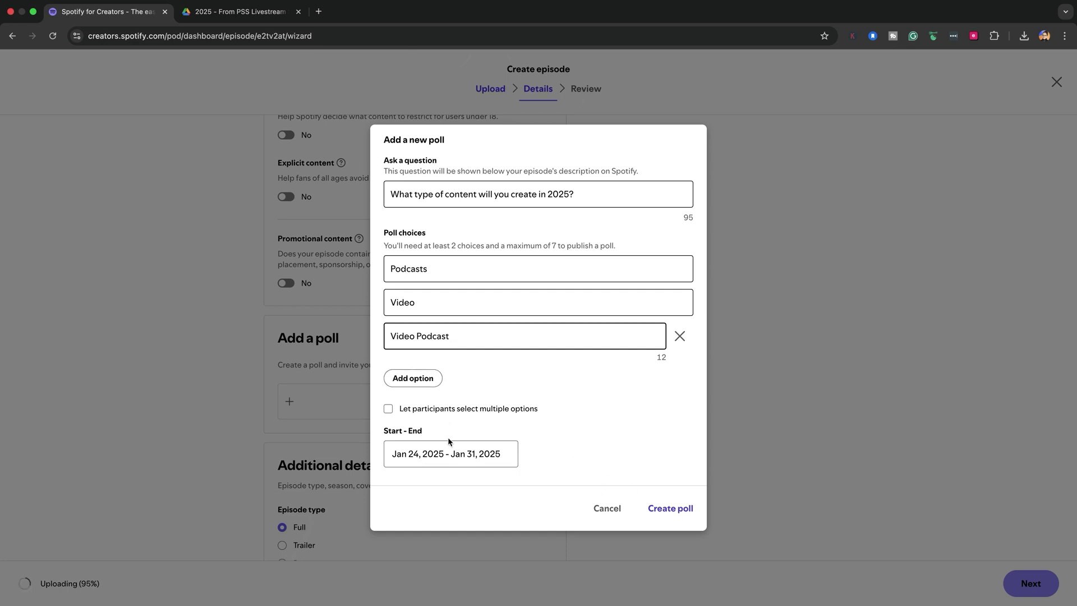
{"action": "left_click", "coordinate": [388, 411]}
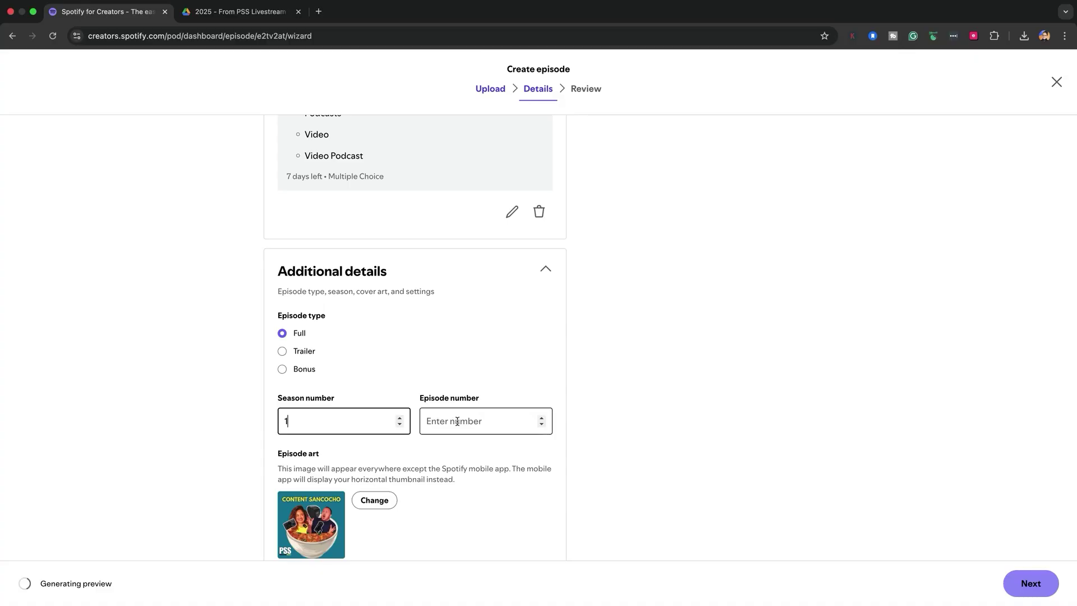
{"action": "left_click", "coordinate": [457, 422]}
{"action": "scroll", "coordinate": [448, 440], "scroll_direction": "down", "scroll_amount": 4}
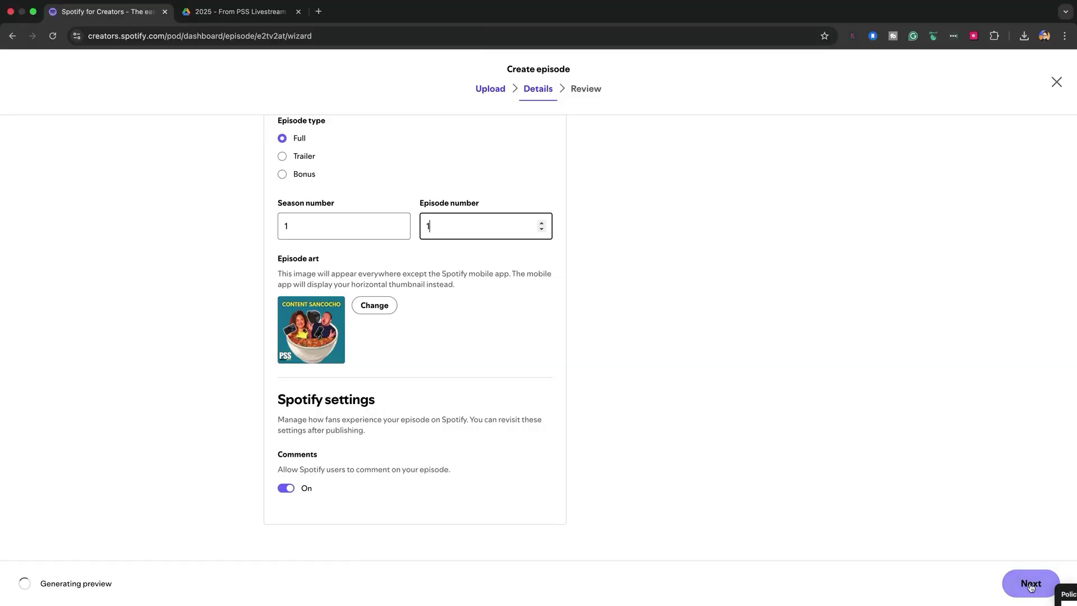
Review the episode, keep the publish date as Now, and publish it.
{"action": "left_click", "coordinate": [1025, 583]}
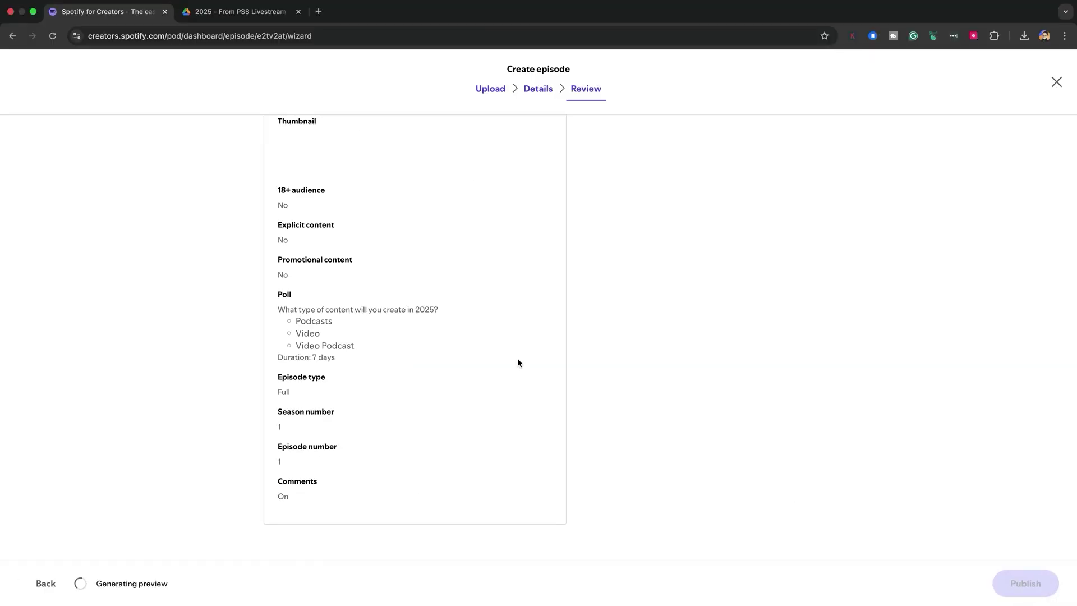
{"action": "scroll", "coordinate": [514, 366], "scroll_direction": "up", "scroll_amount": 6}
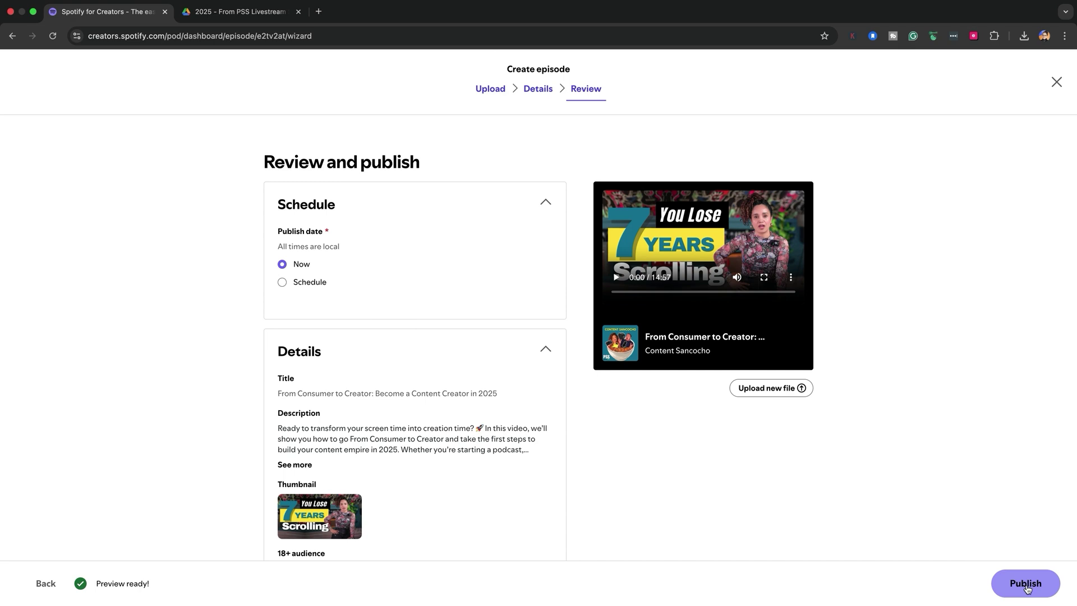
{"action": "left_click", "coordinate": [1027, 584]}
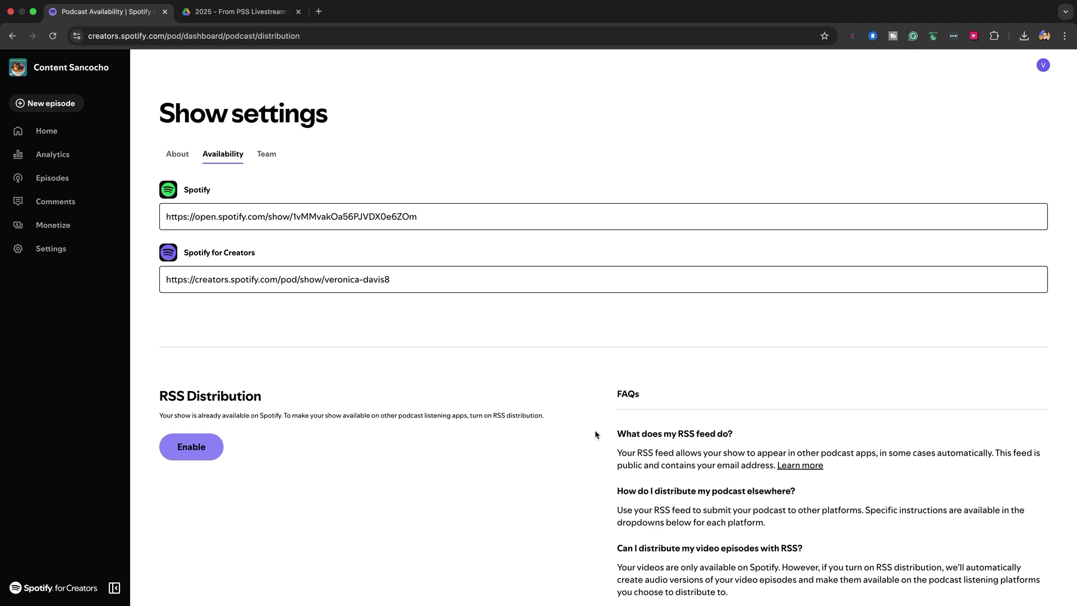
Enable RSS distribution for the Content Sancocho show.
{"action": "scroll", "coordinate": [177, 269], "scroll_direction": "down", "scroll_amount": 3}
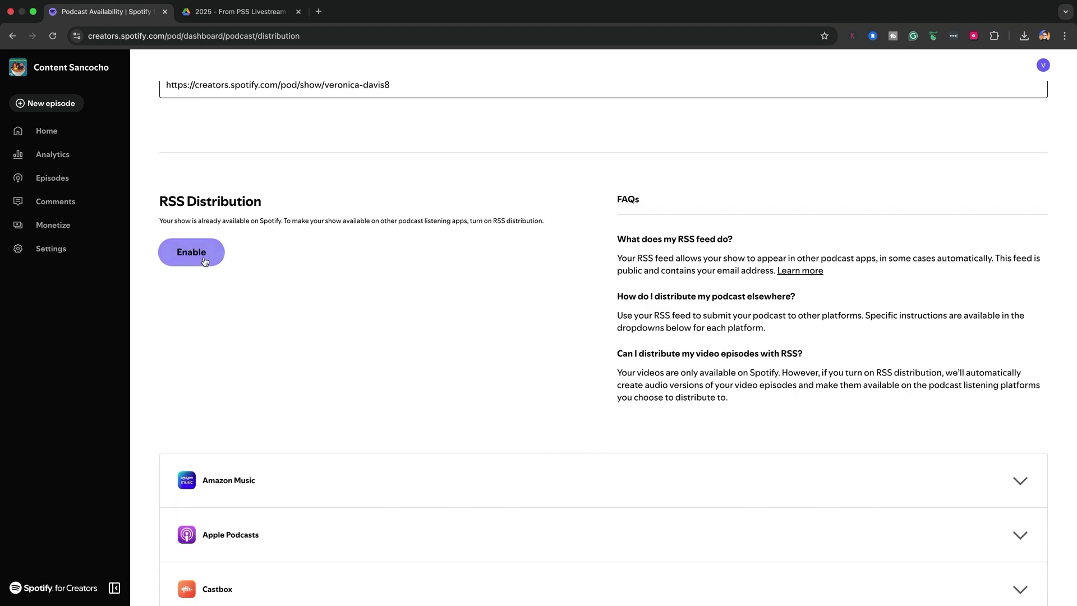
{"action": "left_click", "coordinate": [205, 258]}
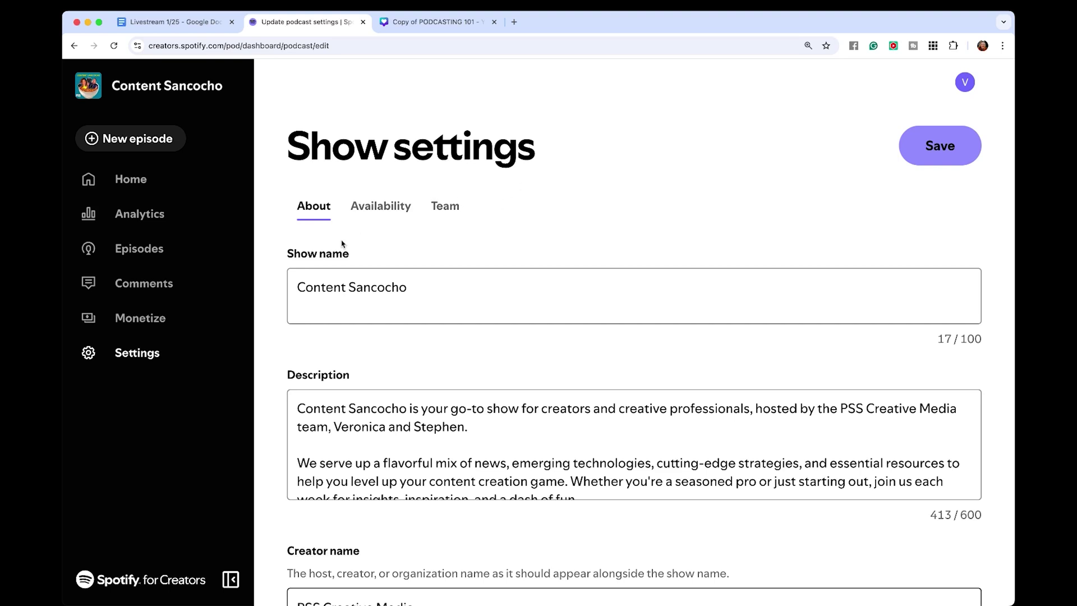
{"action": "scroll", "coordinate": [365, 379], "scroll_direction": "down", "scroll_amount": 9}
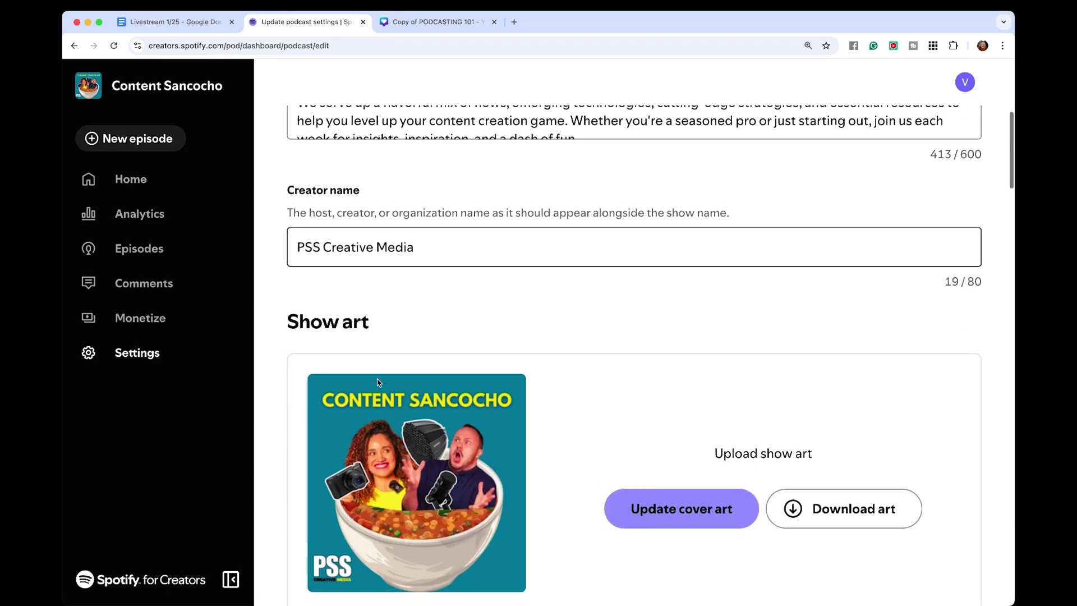
{"action": "scroll", "coordinate": [377, 383], "scroll_direction": "down", "scroll_amount": 5}
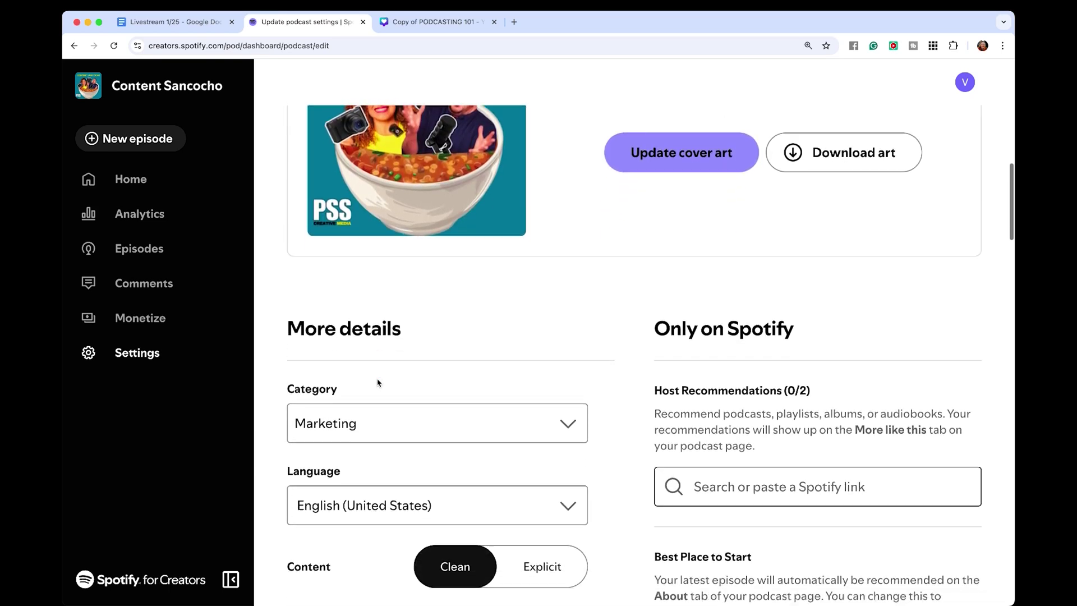
{"action": "scroll", "coordinate": [377, 382], "scroll_direction": "down", "scroll_amount": 6}
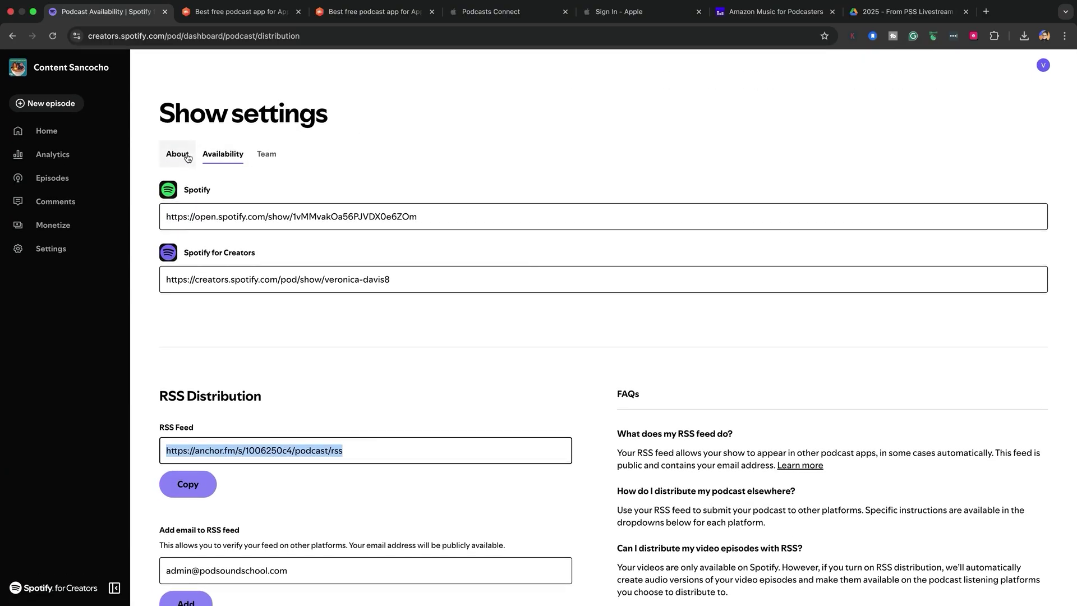
From the show's Team settings, open Spotify Manage's team page and start a new member invite.
{"action": "left_click", "coordinate": [187, 159]}
{"action": "left_click", "coordinate": [274, 155]}
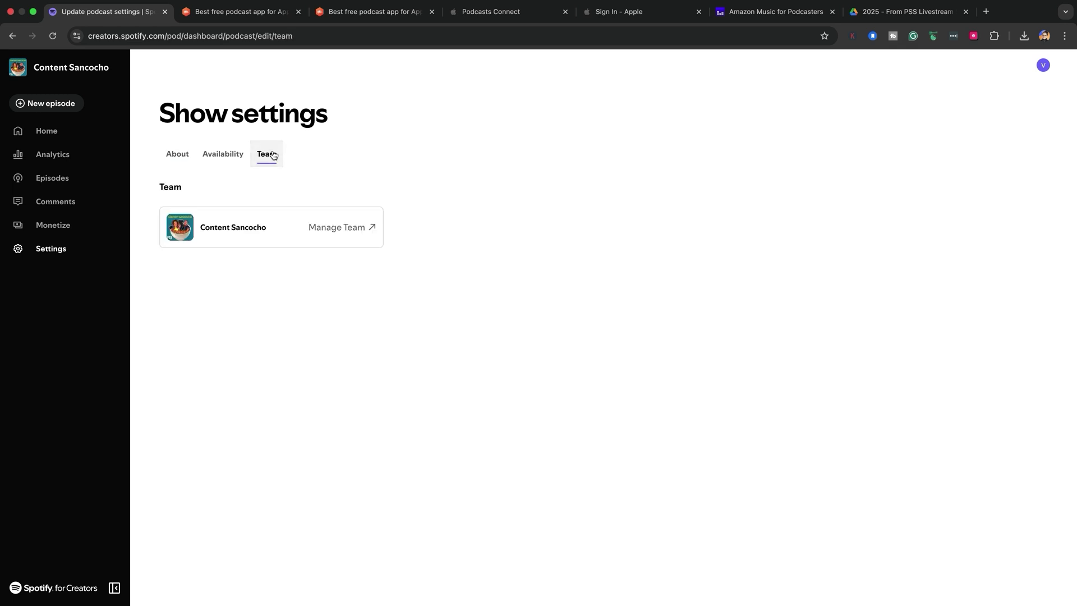
{"action": "left_click", "coordinate": [351, 228]}
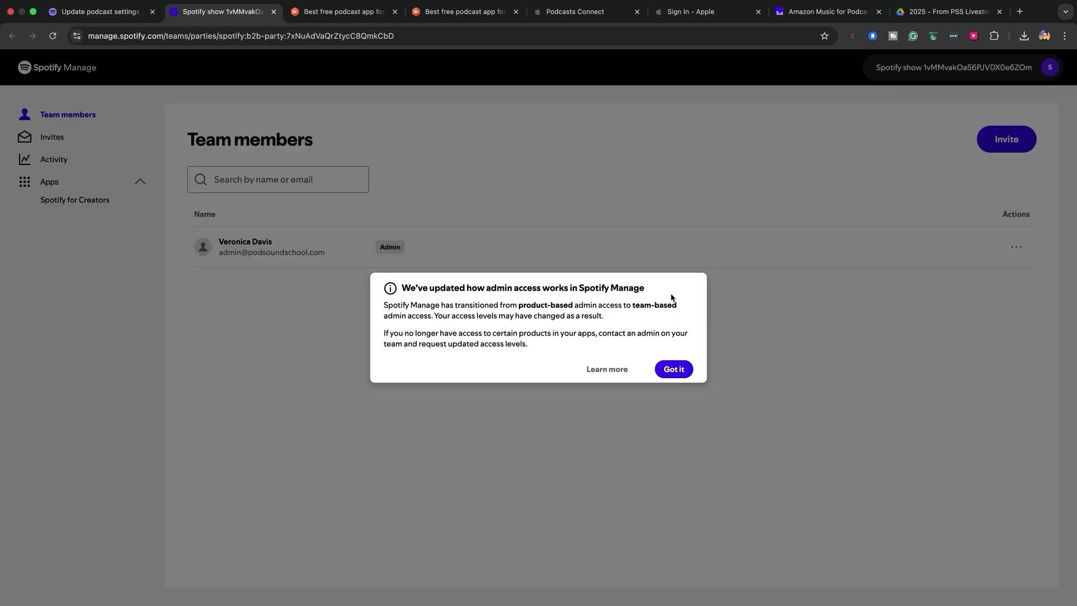
{"action": "left_click", "coordinate": [675, 370]}
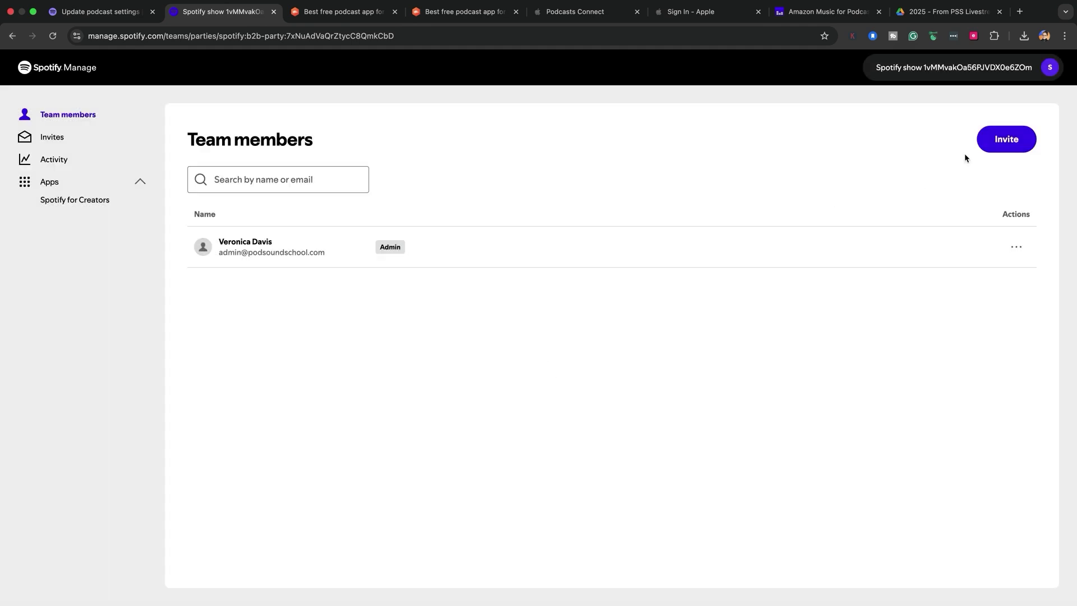
{"action": "left_click", "coordinate": [1004, 139]}
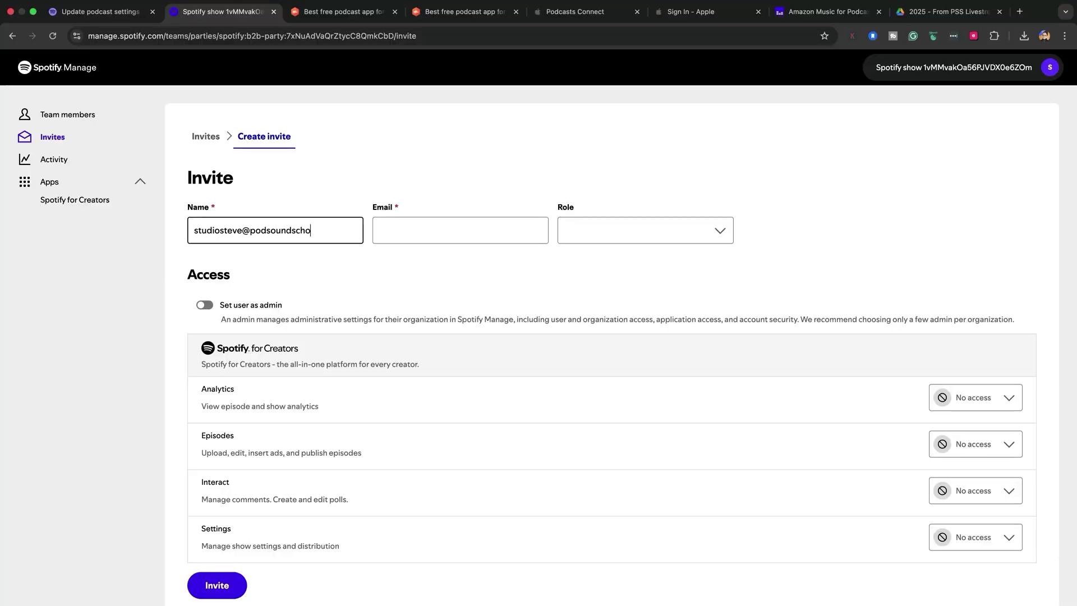
Move the co-host's e-mail into the Email field and enter their name.
{"action": "key", "text": "super+a"}
{"action": "key", "text": "super+x"}
{"action": "key", "text": "Tab"}
{"action": "key", "text": "super+v"}
{"action": "key", "text": "shift+Tab"}
{"action": "type", "text": "V"}
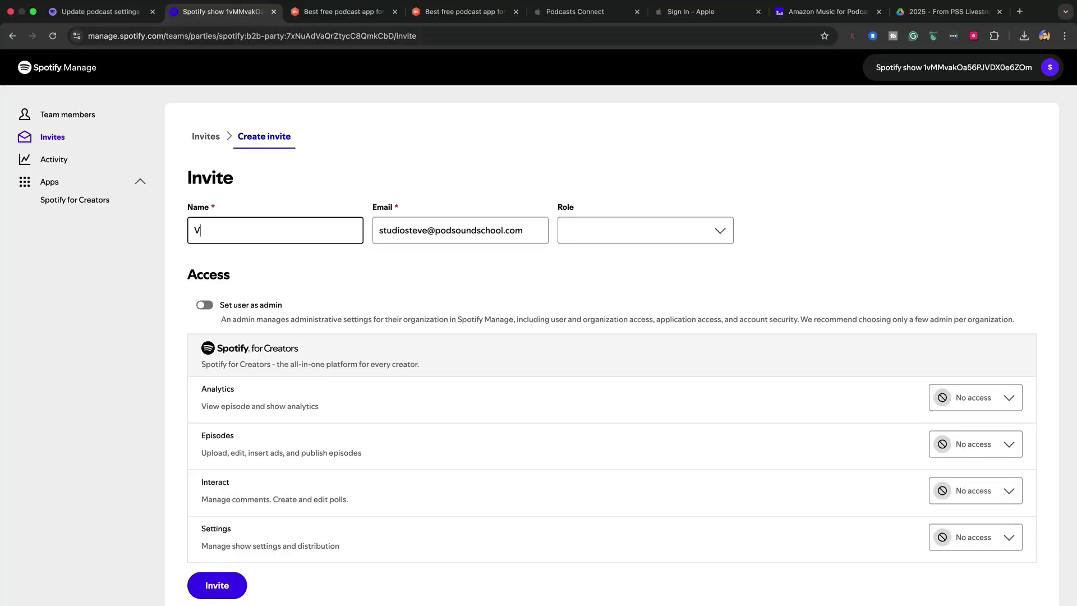
Give the co-host Owner/Director role with Analytics Reader and Interact Editor access, and send the invite.
{"action": "left_click", "coordinate": [645, 231]}
{"action": "left_click", "coordinate": [705, 304]}
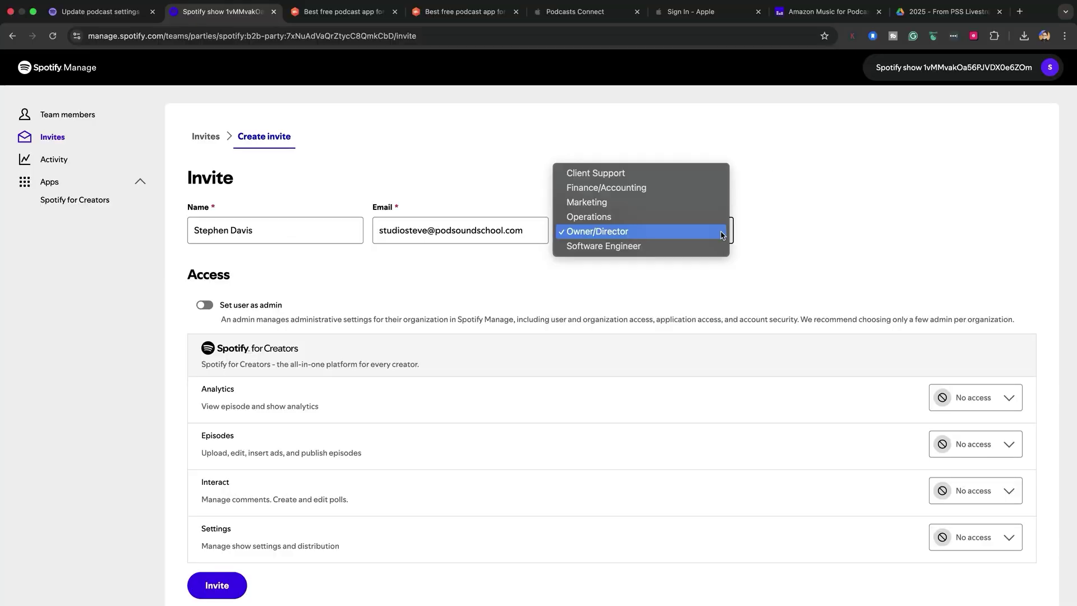
{"action": "scroll", "coordinate": [841, 337], "scroll_direction": "down", "scroll_amount": 3}
{"action": "left_click", "coordinate": [975, 278]}
{"action": "left_click", "coordinate": [895, 318]}
{"action": "left_click", "coordinate": [993, 325]}
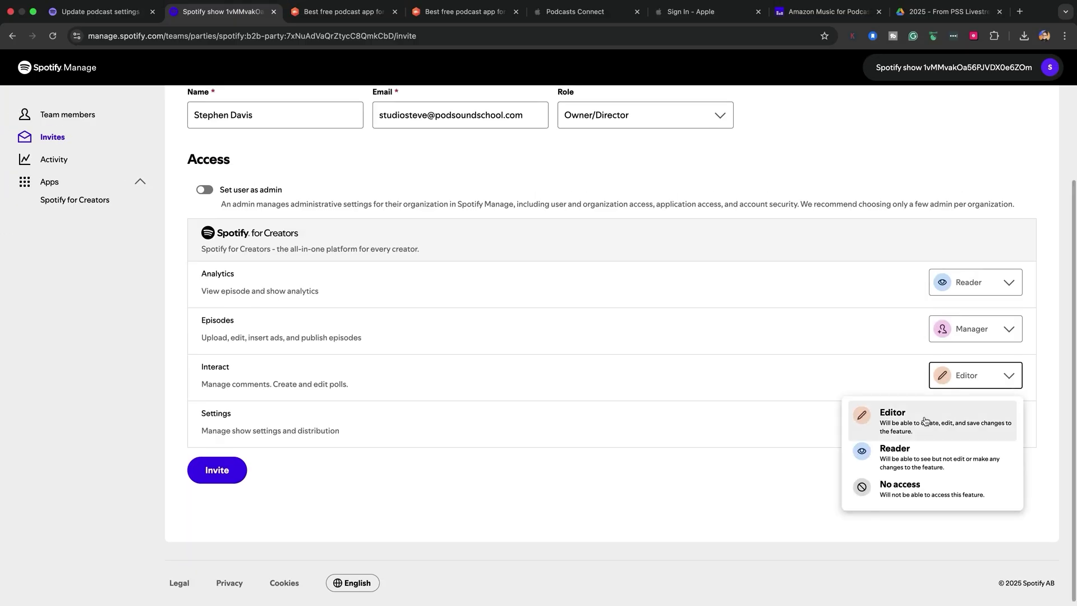
{"action": "left_click", "coordinate": [928, 422]}
{"action": "left_click", "coordinate": [231, 473]}
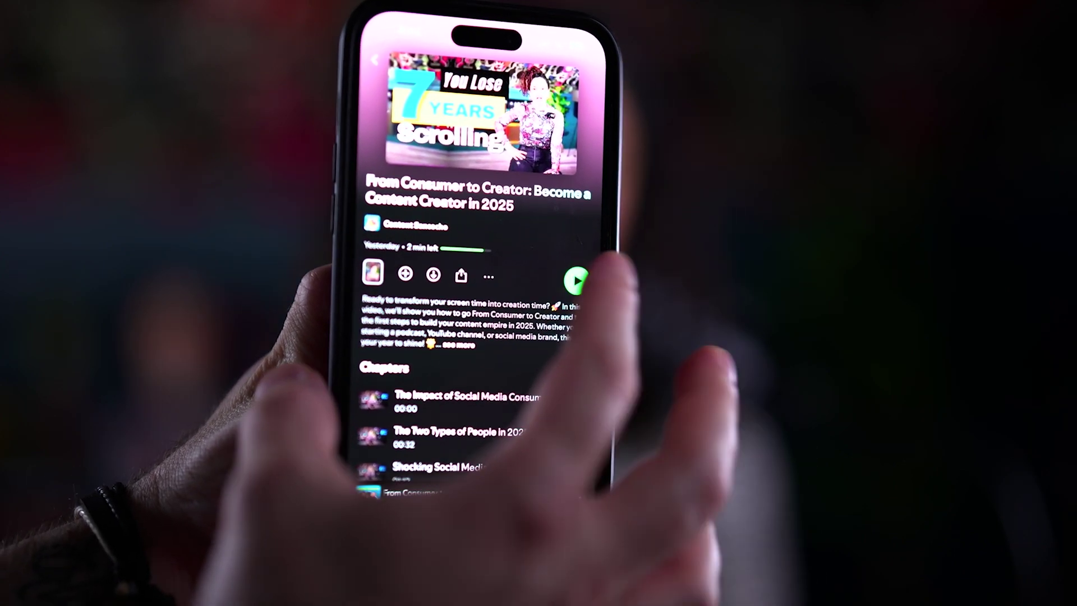
Play the episode in the Spotify app and vote Video Podcast in its poll.
{"action": "left_click", "coordinate": [529, 278]}
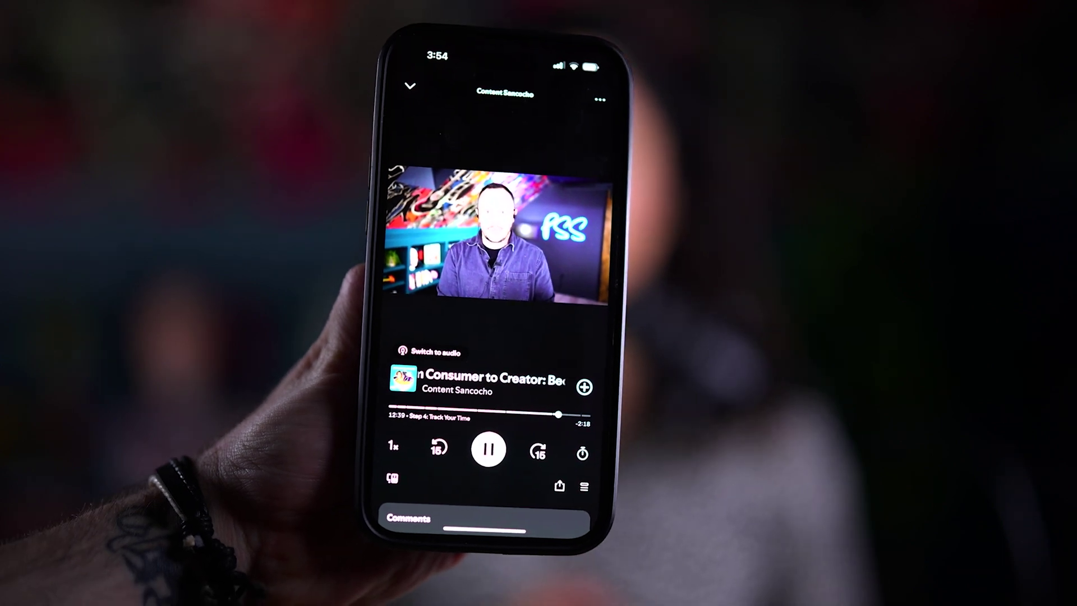
{"action": "left_click", "coordinate": [405, 84]}
{"action": "scroll", "coordinate": [392, 365], "scroll_direction": "down", "scroll_amount": 5}
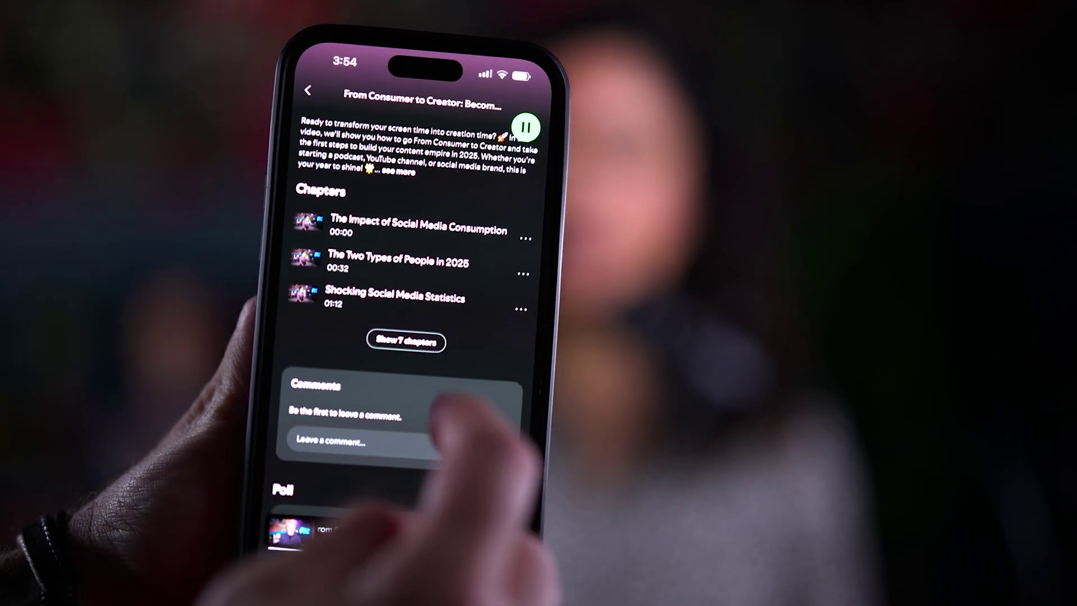
{"action": "scroll", "coordinate": [412, 370], "scroll_direction": "down", "scroll_amount": 3}
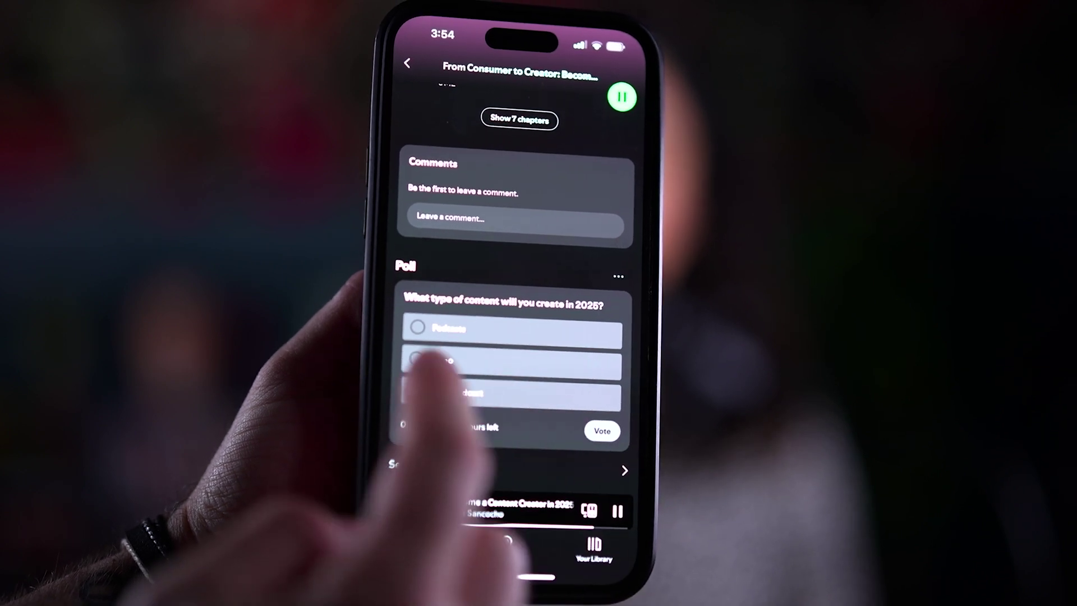
{"action": "left_click", "coordinate": [587, 434]}
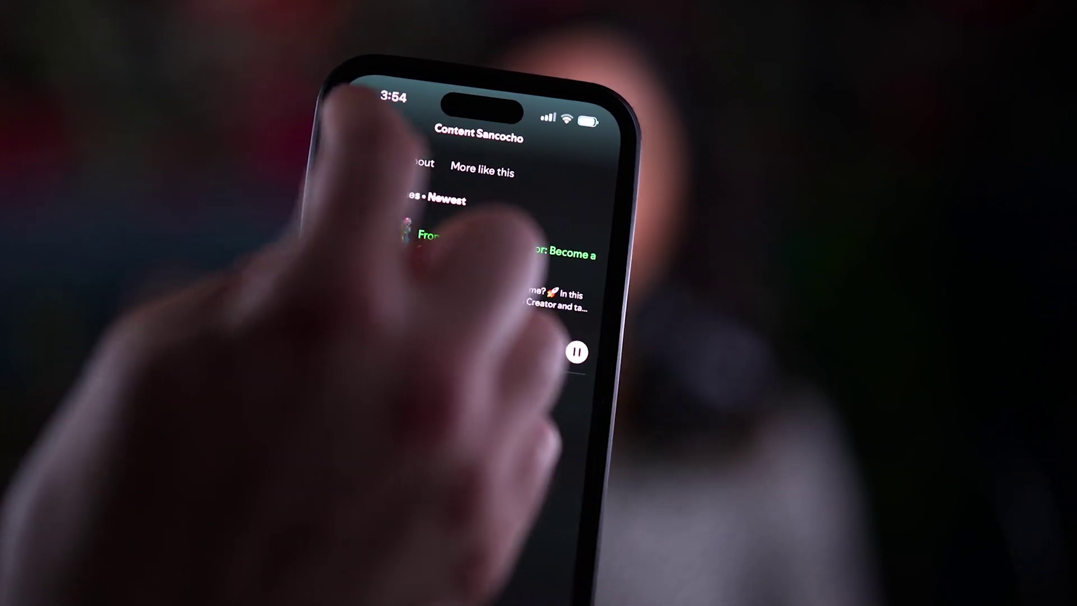
Return to the show's episode list and open the comments to leave a first comment.
{"action": "left_click", "coordinate": [432, 168]}
{"action": "scroll", "coordinate": [432, 443], "scroll_direction": "up", "scroll_amount": 2}
{"action": "left_click", "coordinate": [371, 558]}
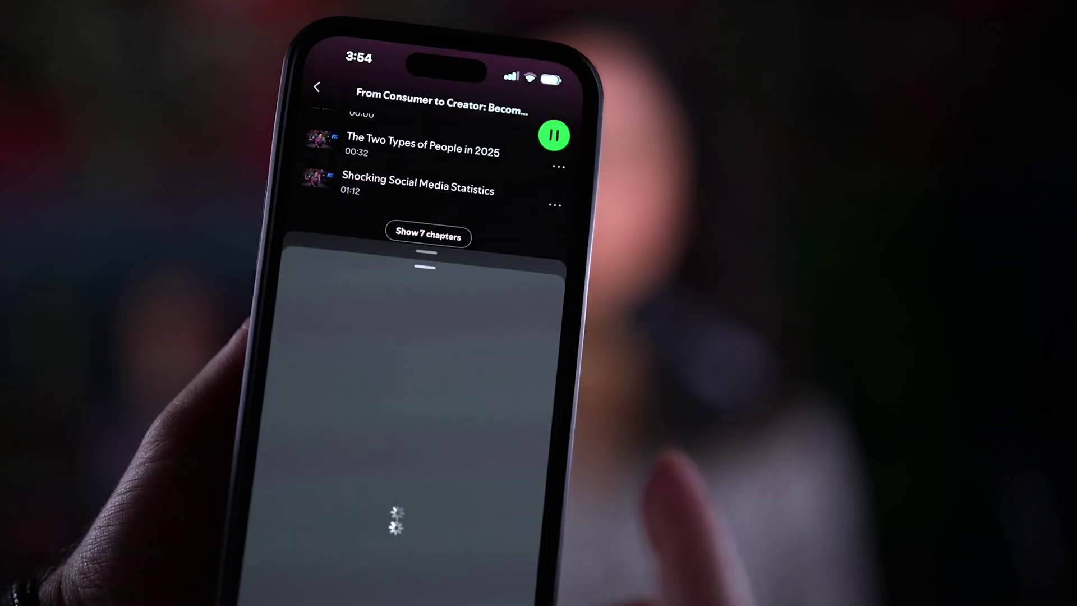